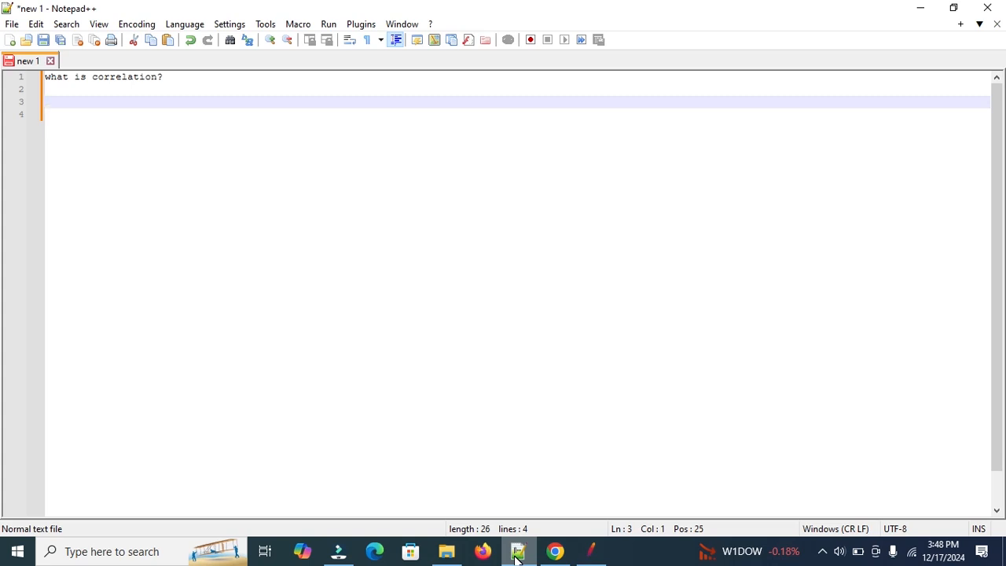
Step: Add the lines "for example" and "login into application" below the correlation question, with blank lines between them
{"action": "type", "text": "for example"}
{"action": "key", "text": "Return"}
{"action": "key", "text": "Return"}
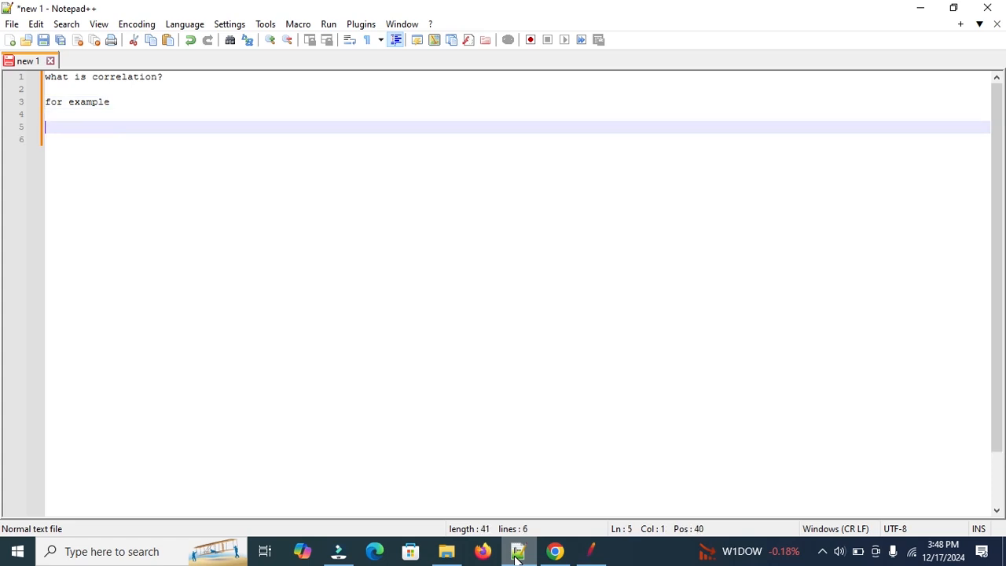
{"action": "type", "text": "login into"}
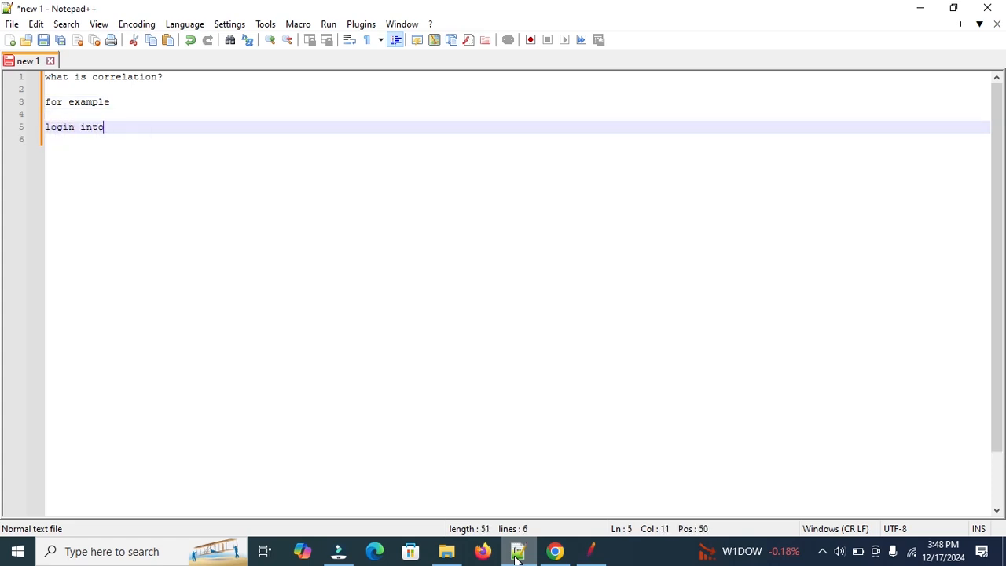
{"action": "type", "text": " application"}
{"action": "key", "text": "Return"}
{"action": "key", "text": "Return"}
{"action": "key", "text": "Return"}
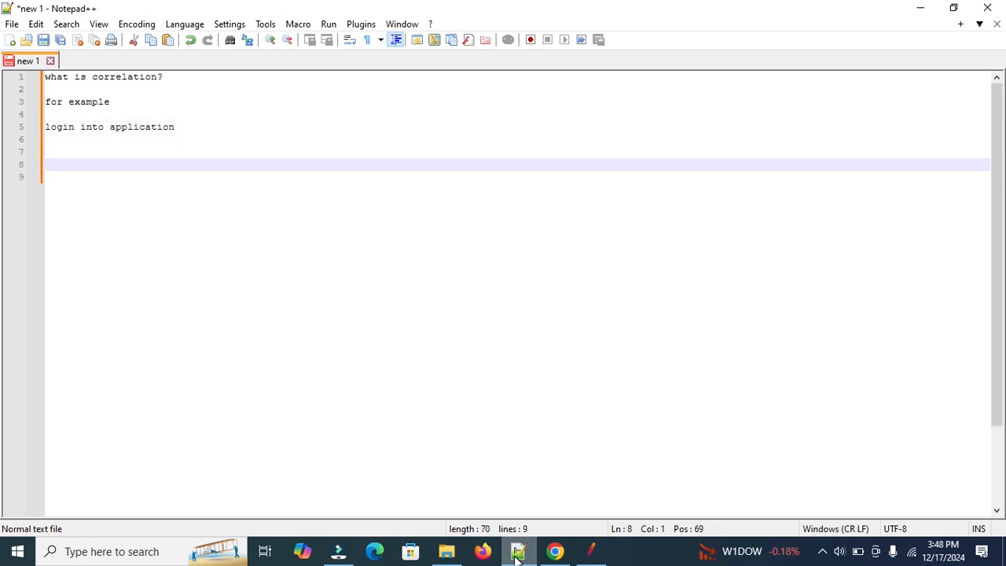
Step: Add the line "reguluar expression extraction" to the notes, followed by blank lines
{"action": "type", "text": "reguluar e"}
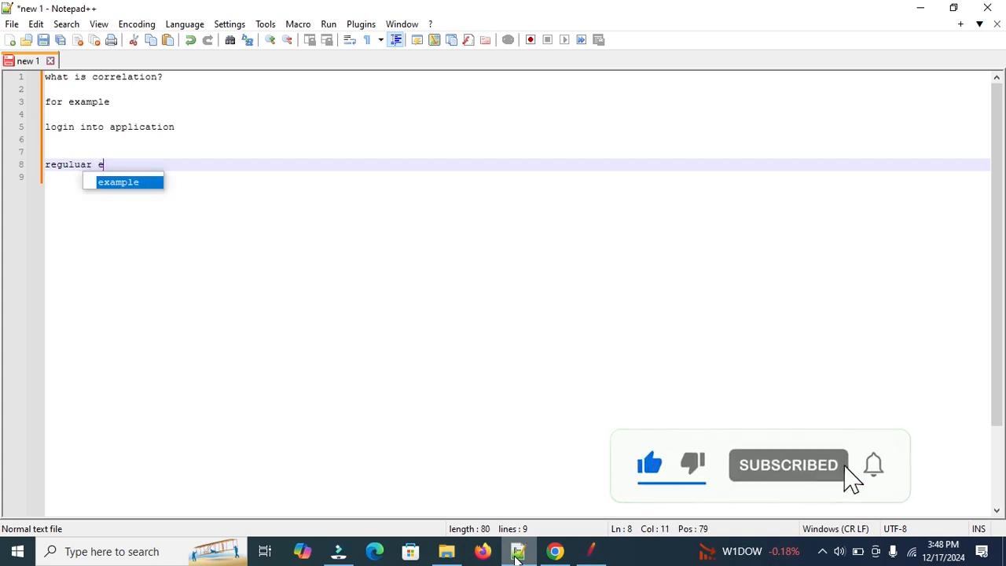
{"action": "type", "text": "xpres"}
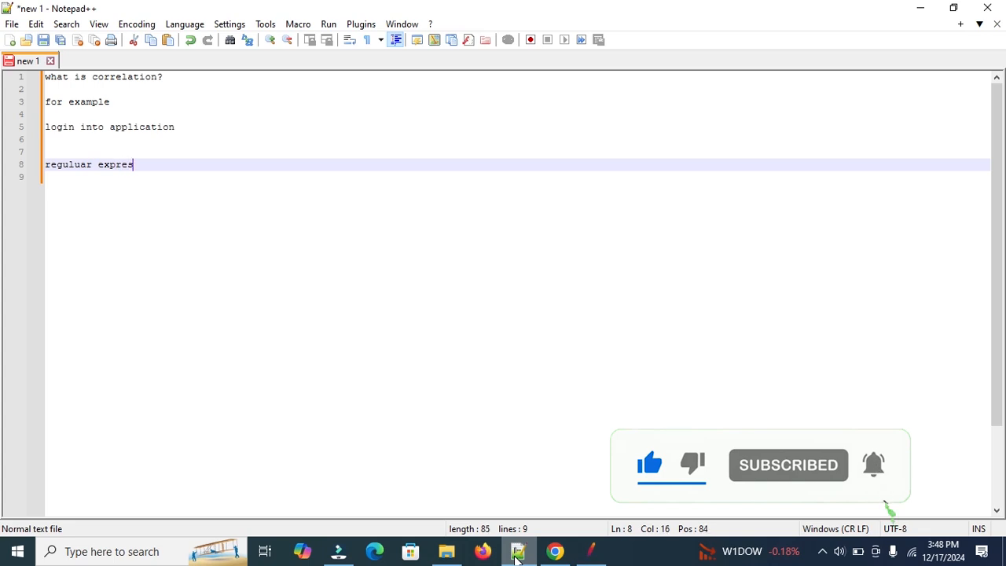
{"action": "type", "text": "sion ext"}
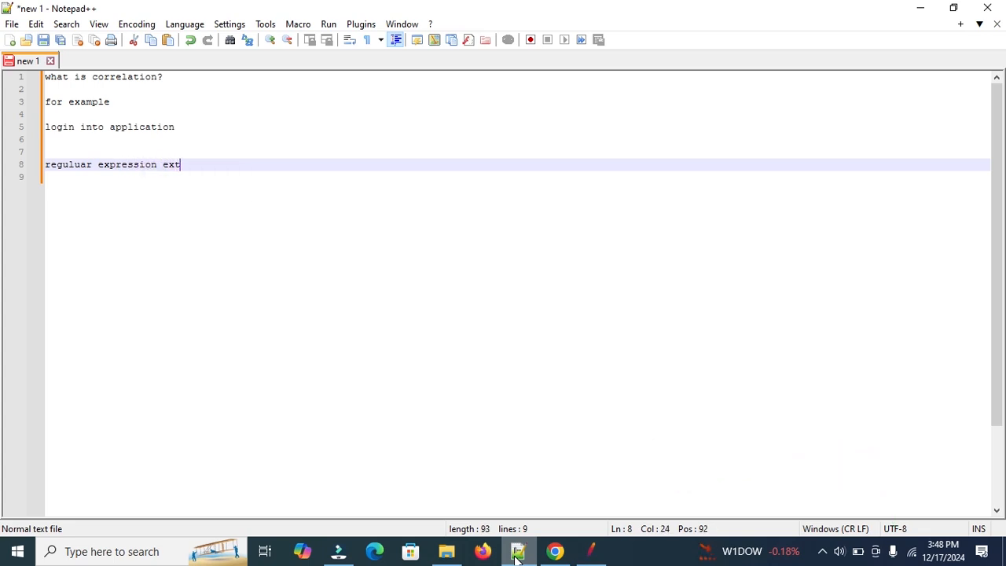
{"action": "type", "text": "raction"}
{"action": "key", "text": "Return"}
{"action": "key", "text": "Return"}
{"action": "key", "text": "Return"}
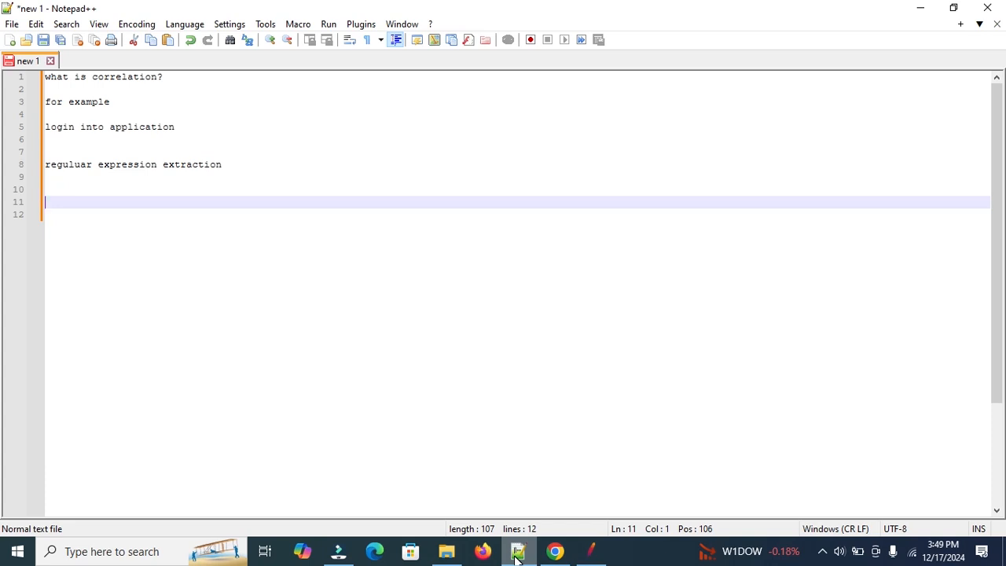
Step: Switch to Apache JMeter and add a Thread Group to the Test Plan
{"action": "left_click", "coordinate": [591, 550]}
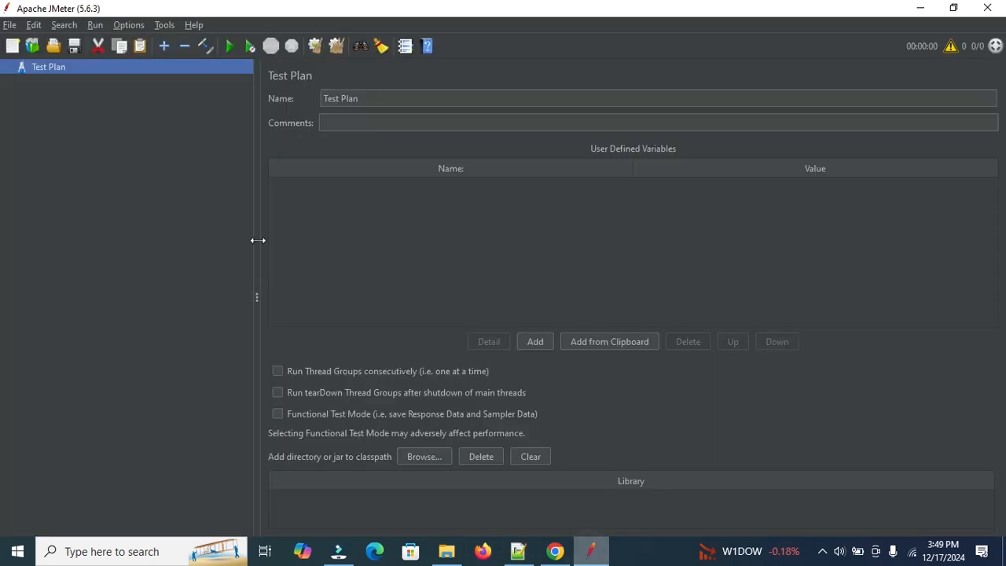
{"action": "right_click", "coordinate": [45, 66]}
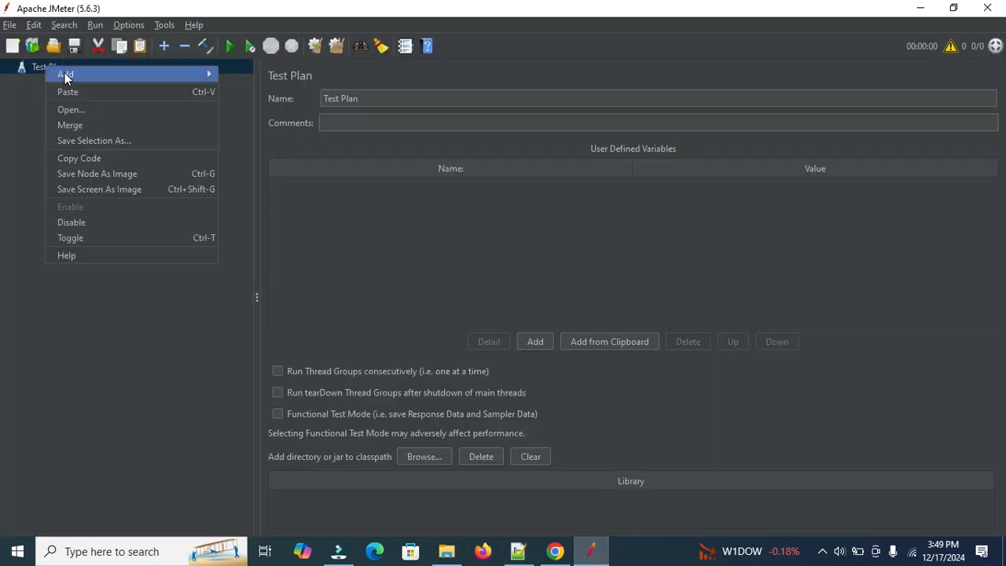
{"action": "mouse_move", "coordinate": [92, 75]}
{"action": "mouse_move", "coordinate": [256, 71]}
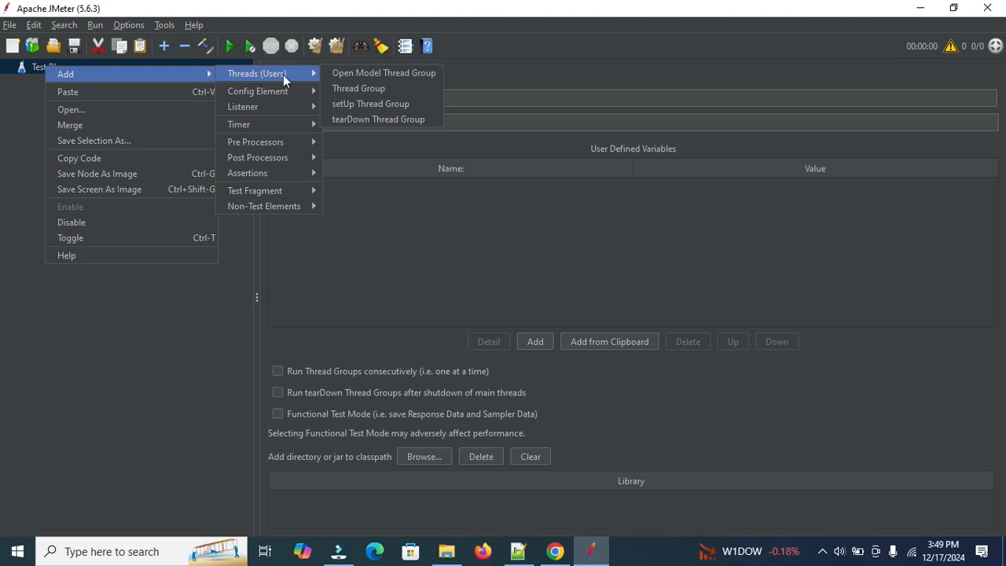
{"action": "left_click", "coordinate": [356, 88]}
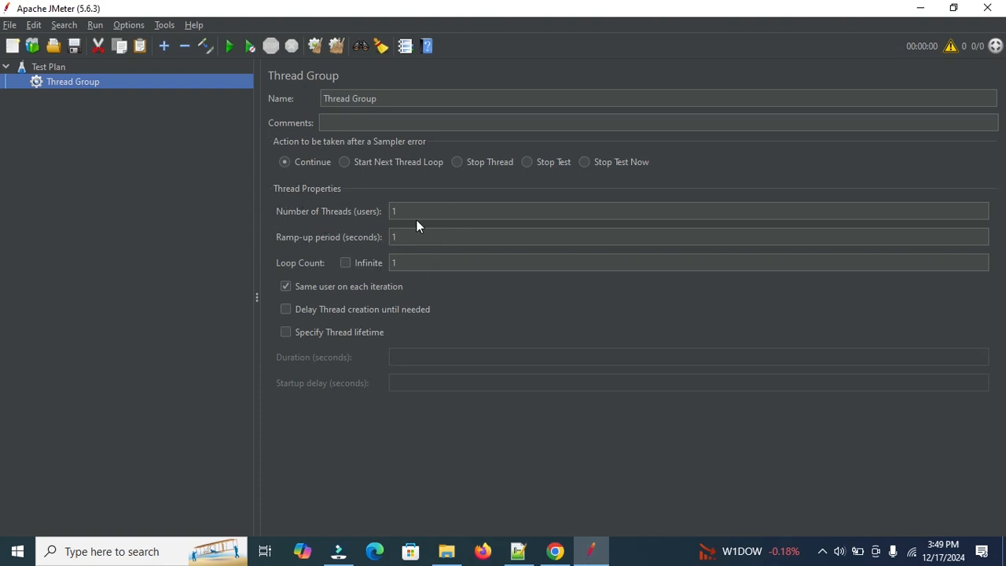
Step: Add an HTTP Request sampler to the Thread Group
{"action": "right_click", "coordinate": [62, 81]}
{"action": "mouse_move", "coordinate": [118, 89]}
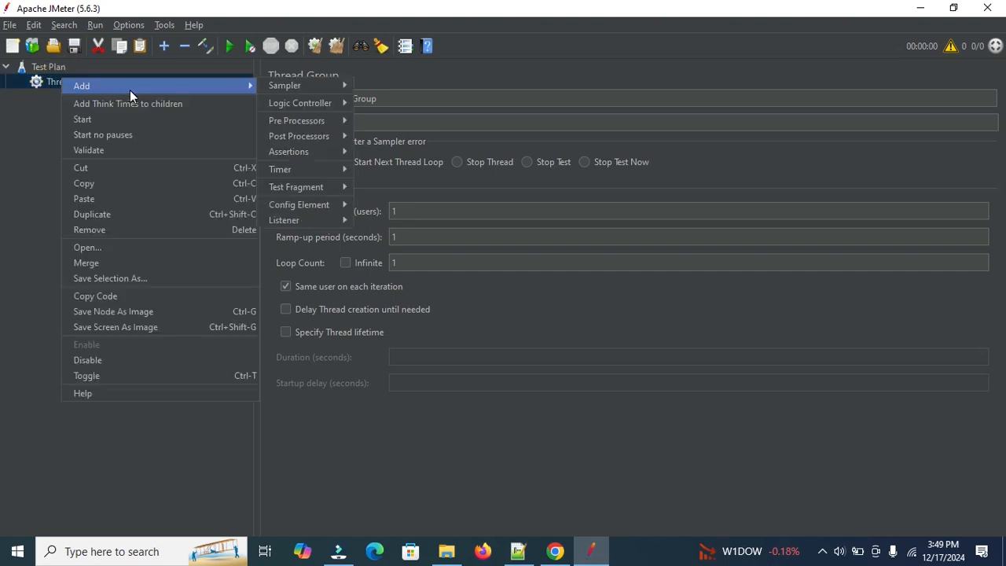
{"action": "mouse_move", "coordinate": [290, 87]}
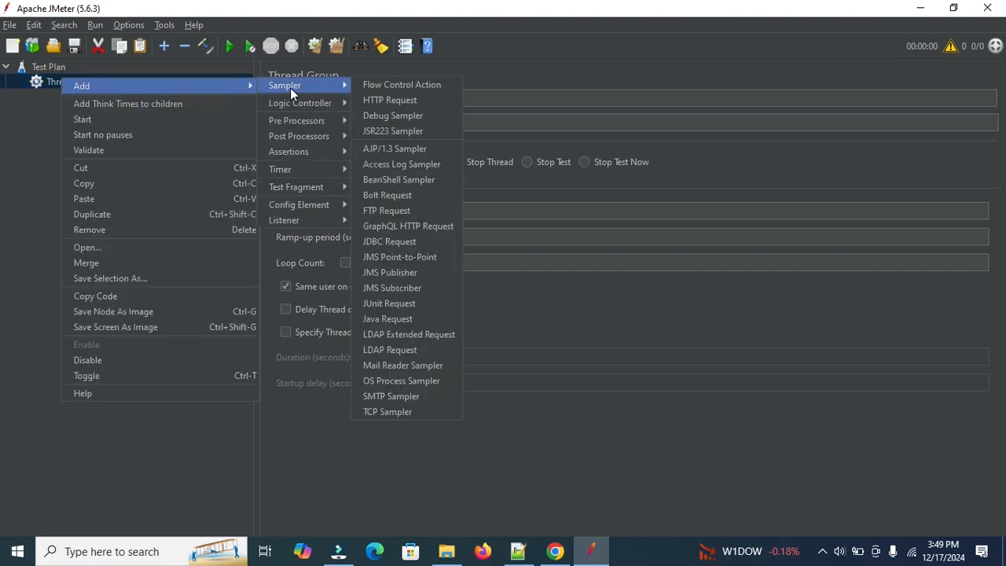
{"action": "left_click", "coordinate": [385, 101]}
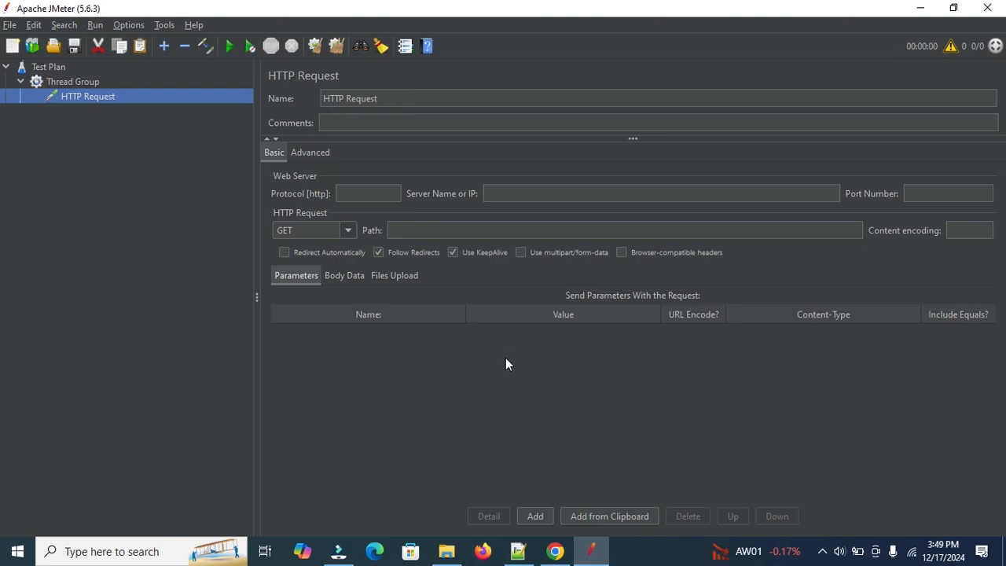
Step: Check the target site in Chrome, return to JMeter, name the HTTP request "Life charger" and set its protocol to https
{"action": "left_click", "coordinate": [553, 551]}
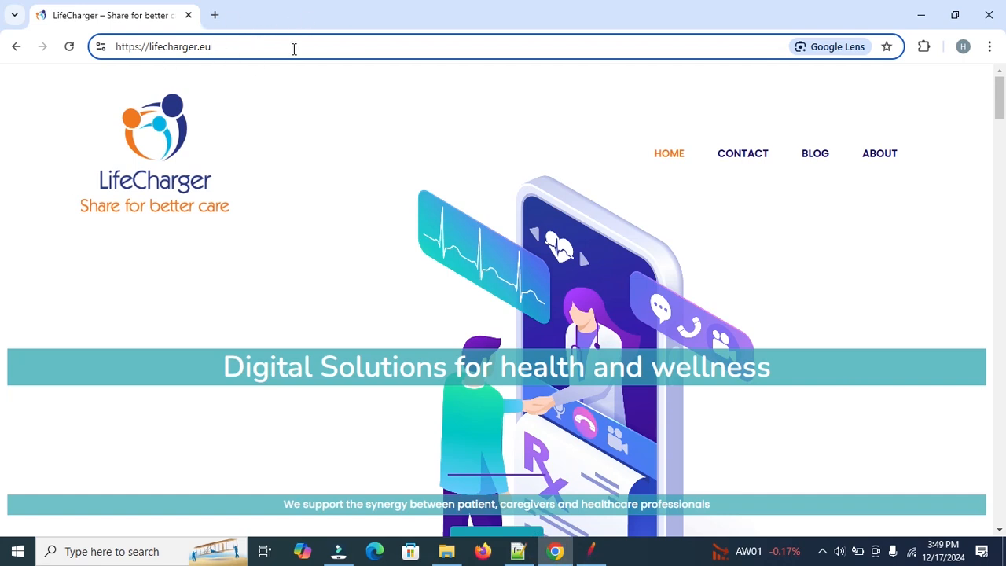
{"action": "left_click", "coordinate": [920, 12]}
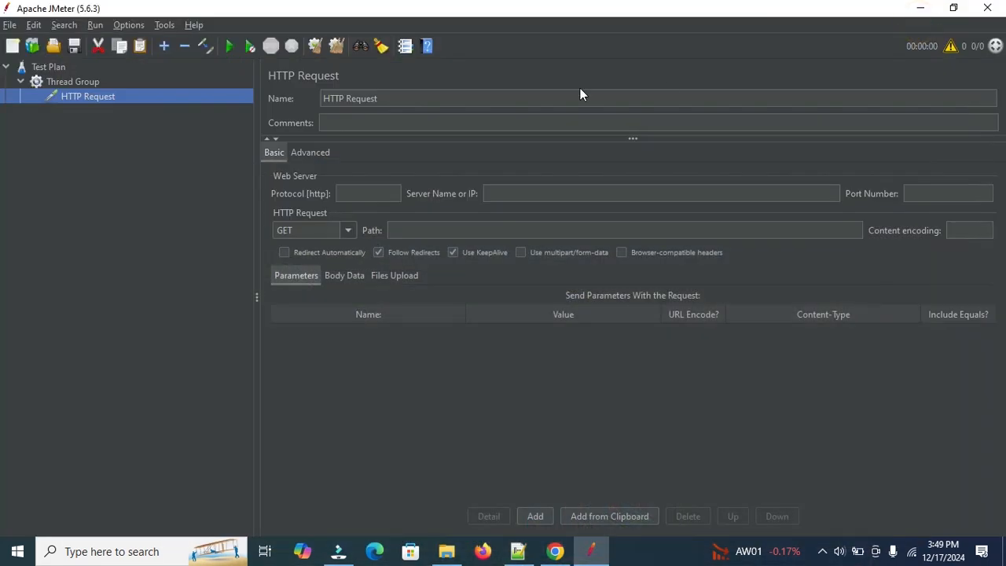
{"action": "left_click", "coordinate": [396, 93]}
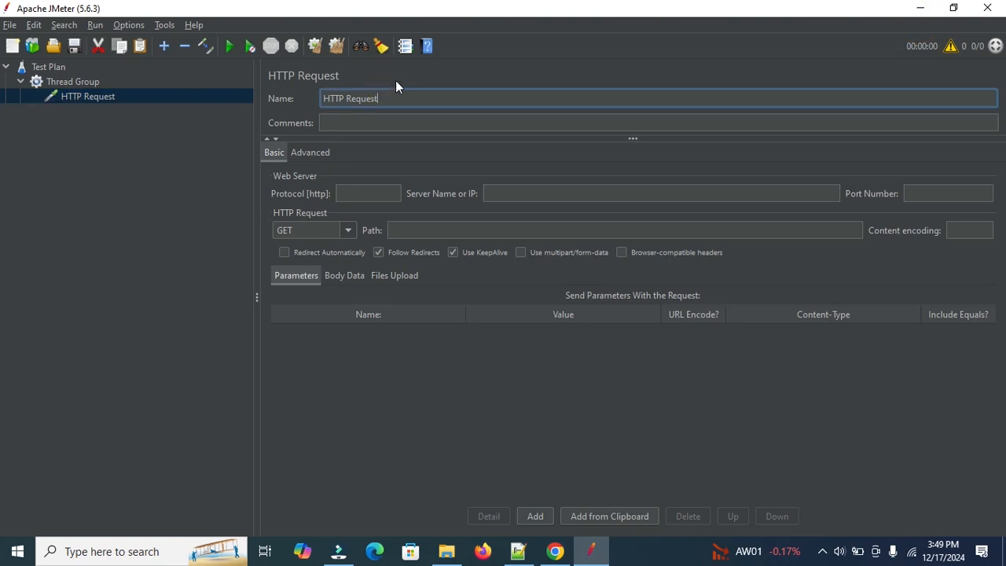
{"action": "triple_click", "coordinate": [378, 98]}
{"action": "type", "text": "Life charger"}
{"action": "left_click", "coordinate": [351, 197]}
{"action": "type", "text": "https"}
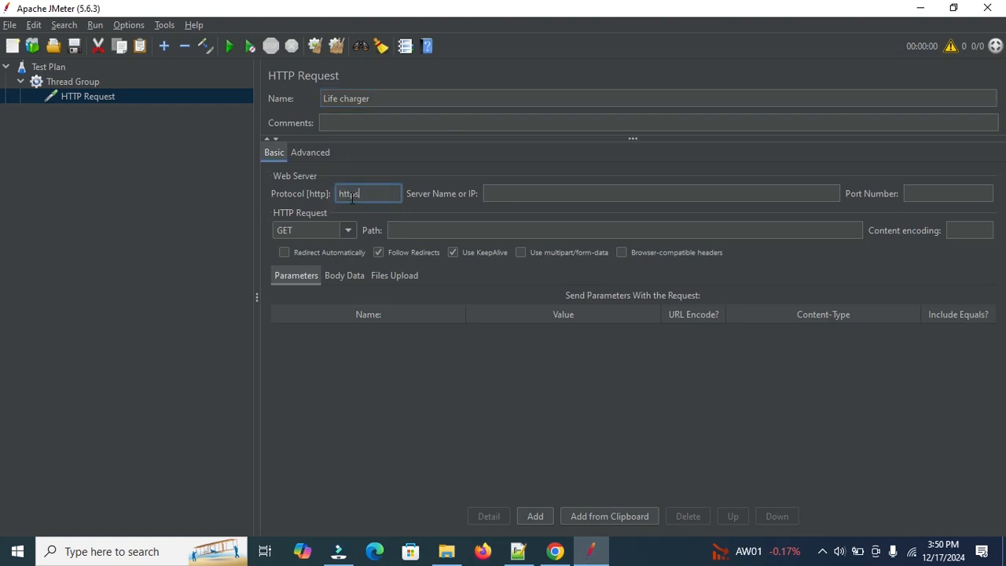
Step: Copy the domain lifecharger.eu from the page address in Chrome into the request's server name in JMeter
{"action": "left_click", "coordinate": [540, 190]}
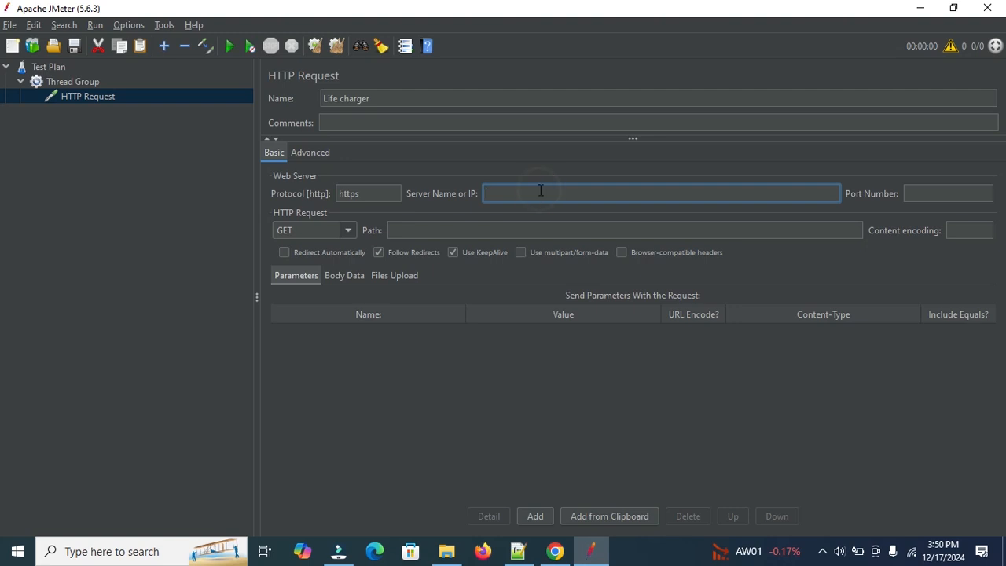
{"action": "left_click", "coordinate": [554, 551]}
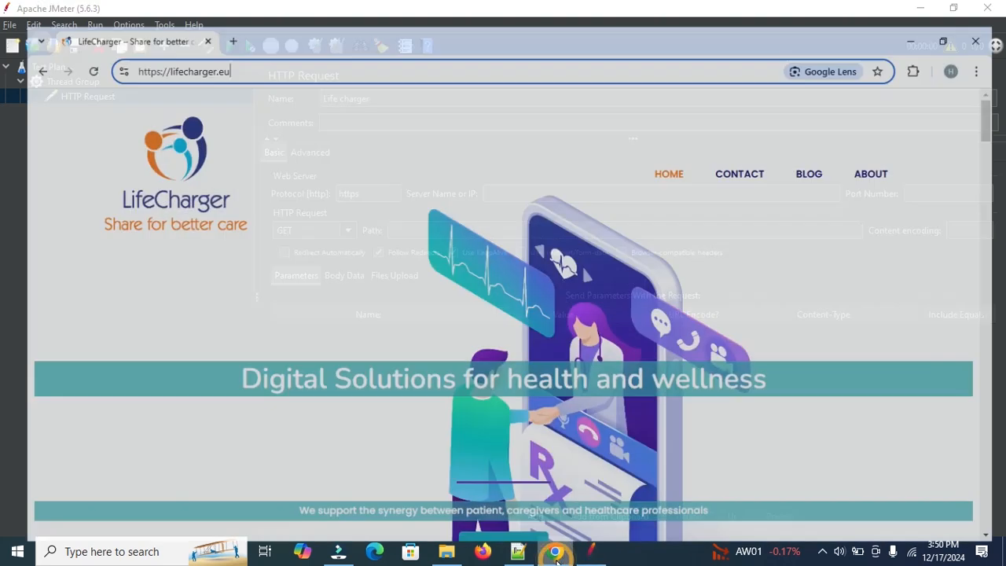
{"action": "left_click_drag", "start_coordinate": [251, 49], "coordinate": [151, 54]}
{"action": "key", "text": "ctrl+c"}
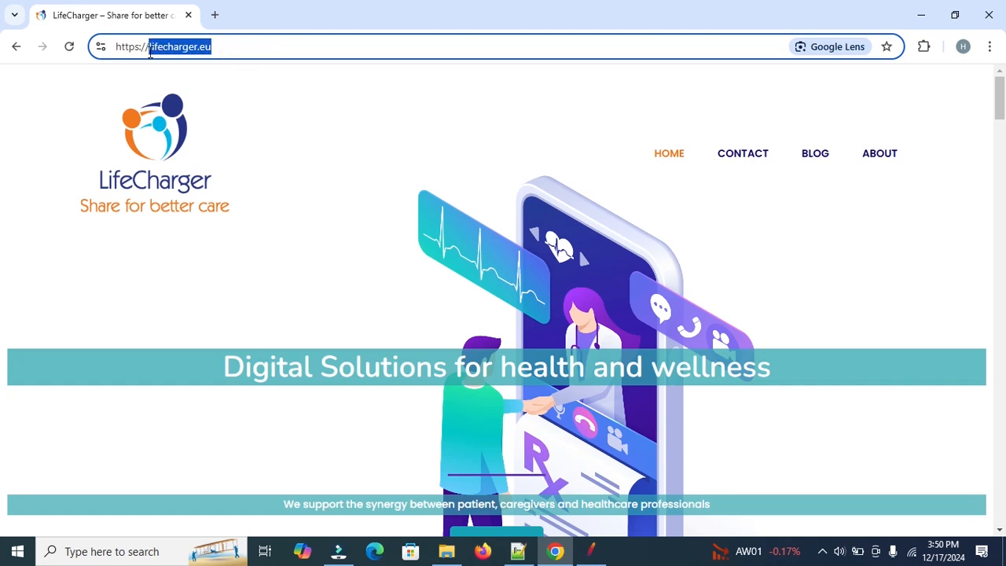
{"action": "left_click", "coordinate": [593, 551]}
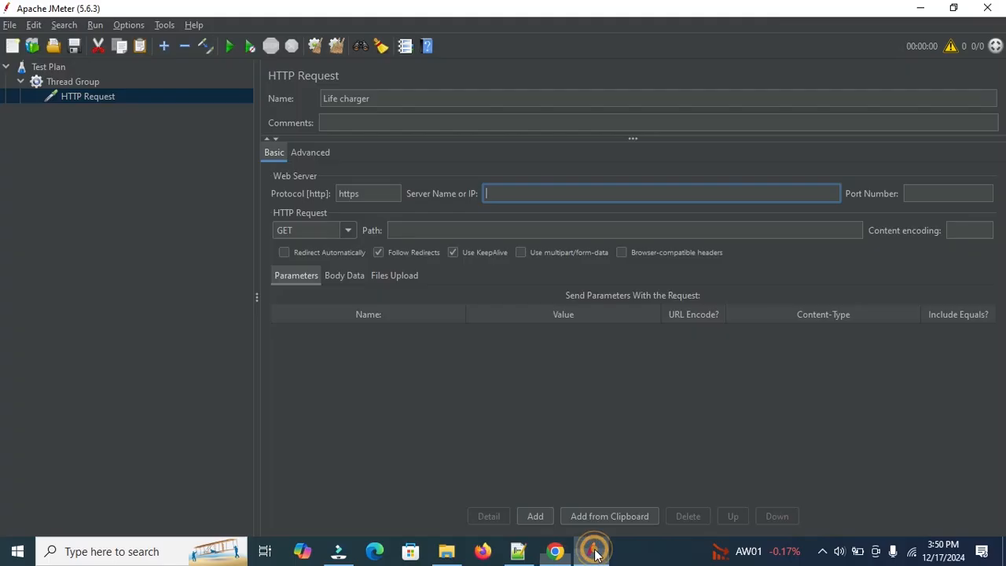
{"action": "left_click", "coordinate": [534, 193]}
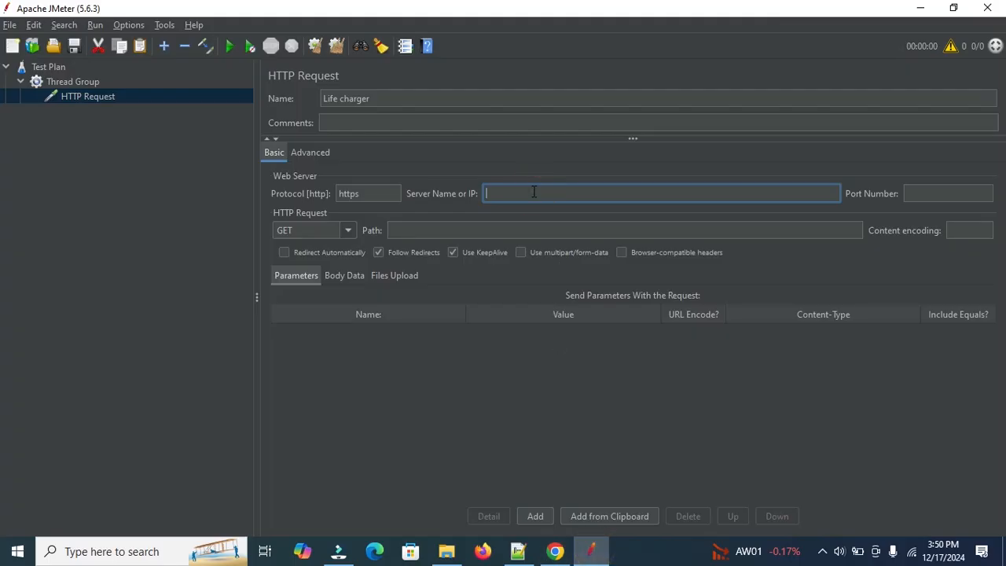
{"action": "key", "text": "ctrl+v"}
Step: Add a View Results Tree listener to the Thread Group
{"action": "left_click", "coordinate": [88, 82]}
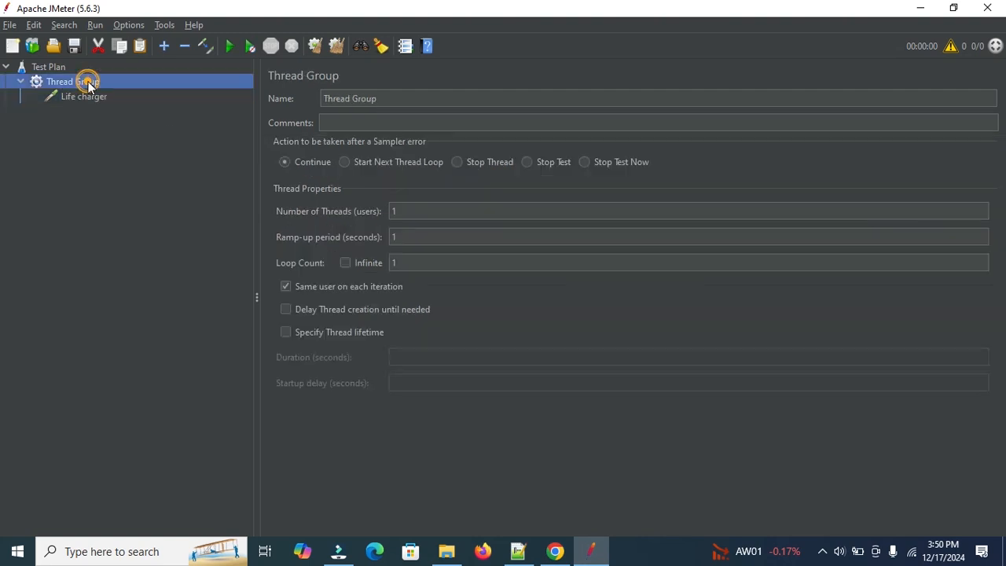
{"action": "right_click", "coordinate": [88, 81]}
{"action": "mouse_move", "coordinate": [164, 95]}
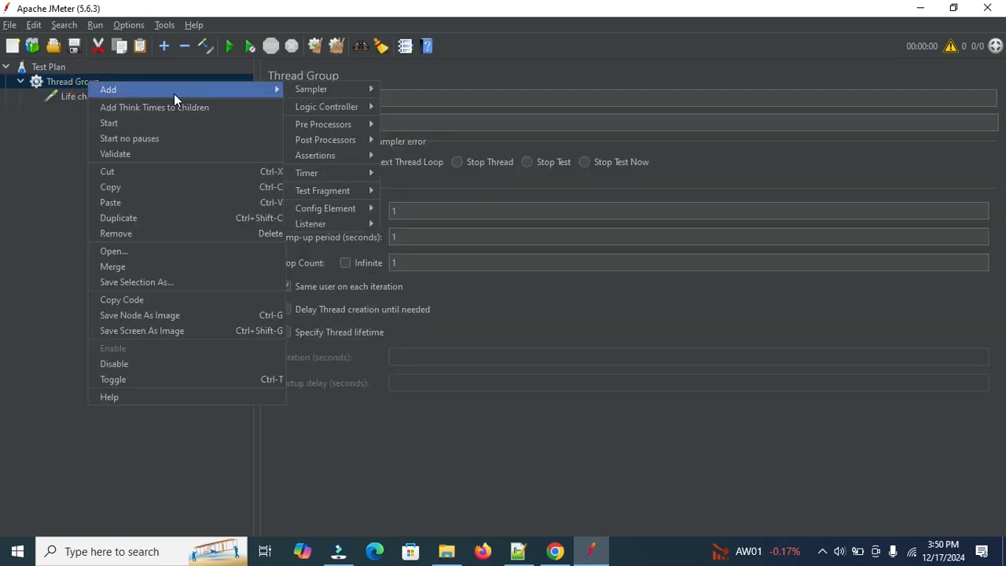
{"action": "mouse_move", "coordinate": [336, 224]}
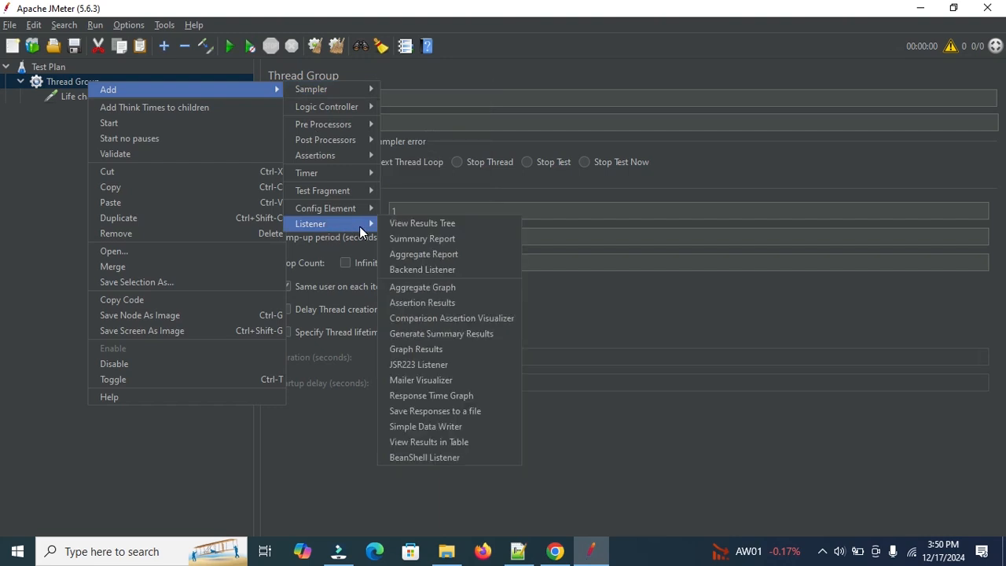
{"action": "left_click", "coordinate": [412, 226]}
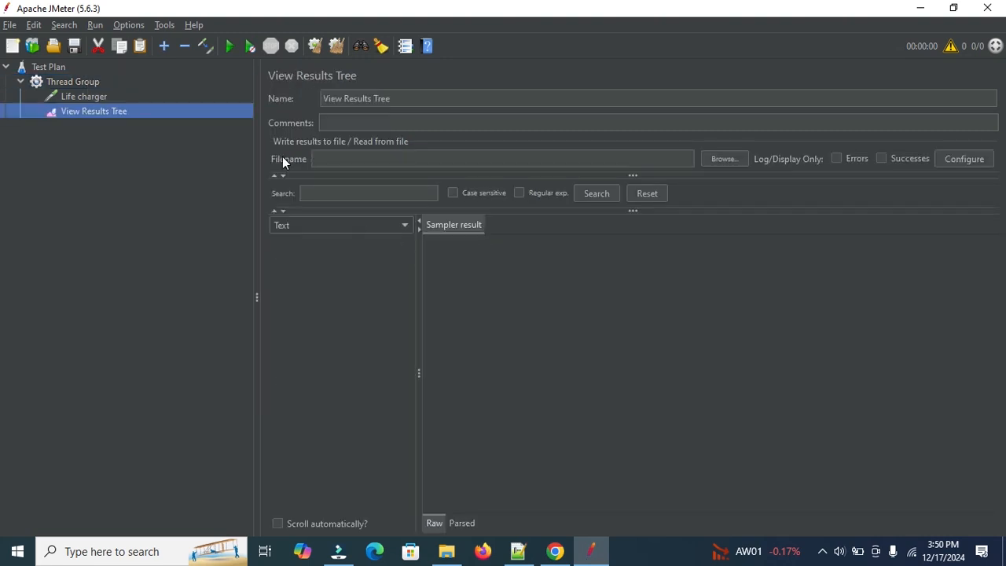
Step: Run the test, saving the test plan as "Life charger" in the bin folder first
{"action": "left_click", "coordinate": [229, 46]}
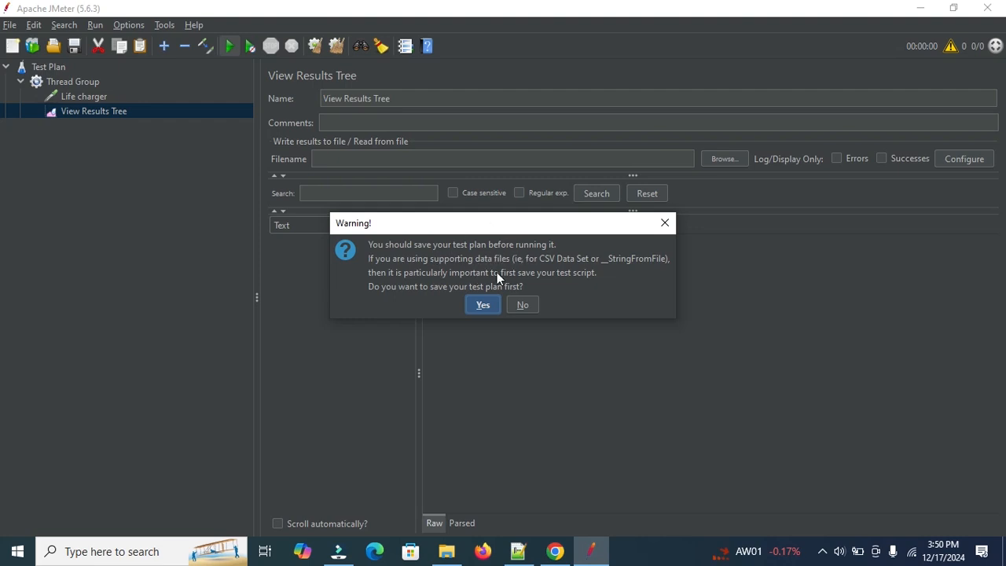
{"action": "left_click", "coordinate": [483, 305]}
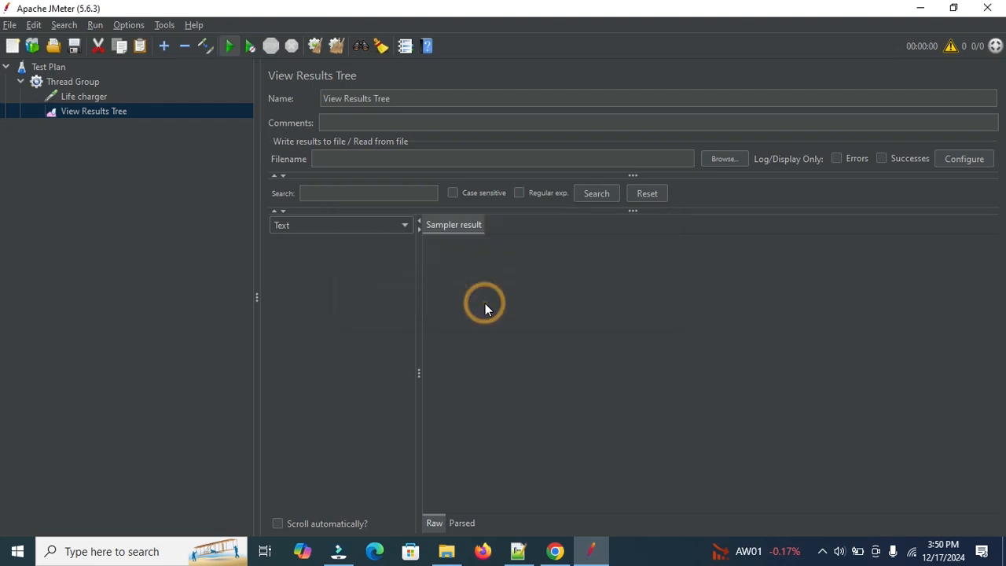
{"action": "left_click", "coordinate": [426, 337]}
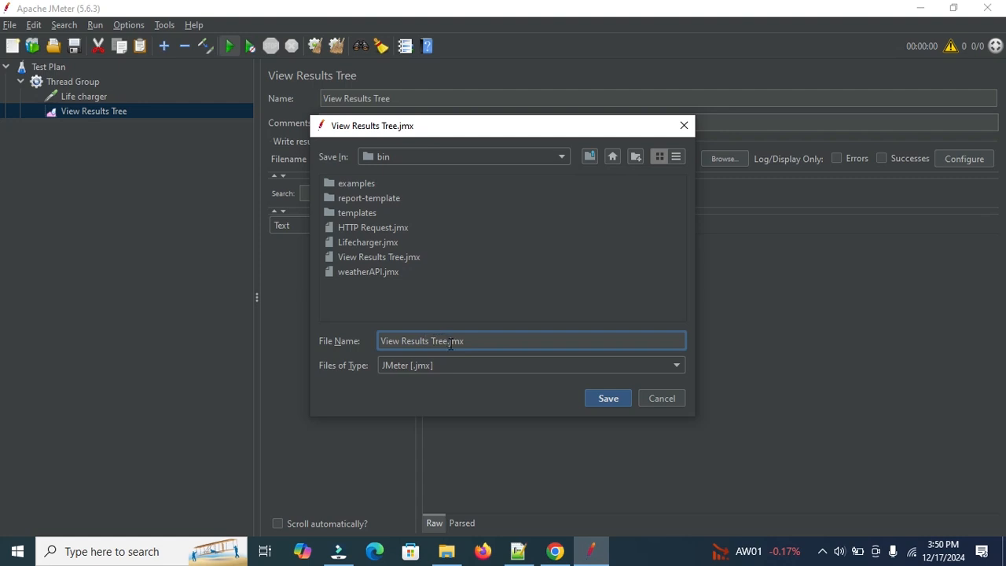
{"action": "left_click_drag", "start_coordinate": [449, 341], "coordinate": [318, 331]}
{"action": "type", "text": "Life charger"}
{"action": "left_click", "coordinate": [600, 393]}
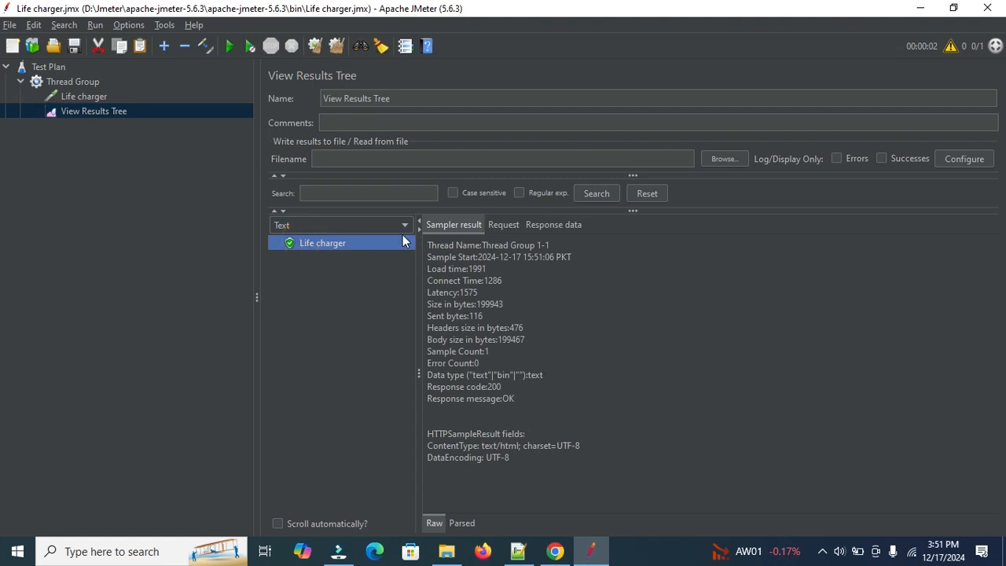
Step: Examine the Life charger sample's request and response data, and search the response body for "hre"
{"action": "left_click", "coordinate": [499, 226]}
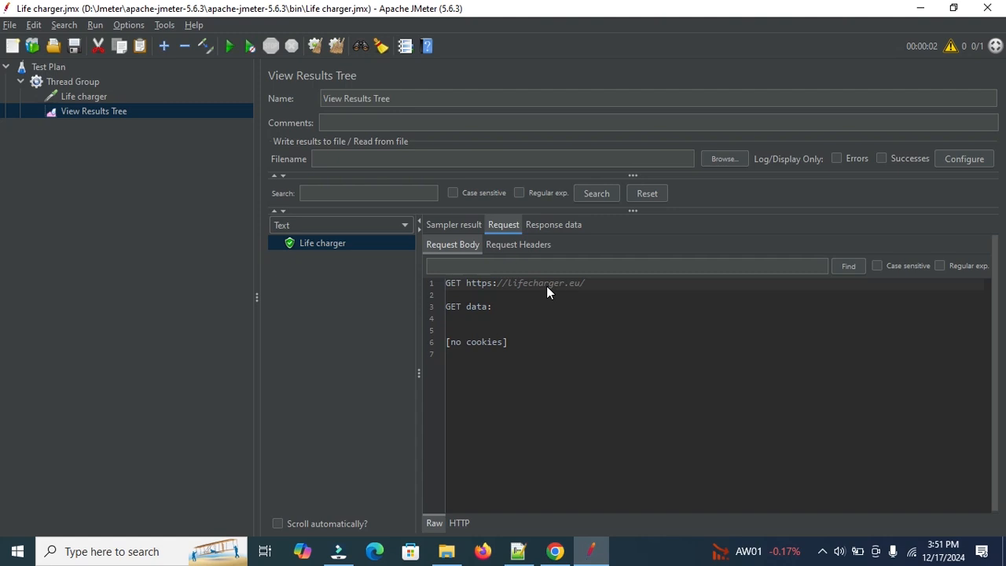
{"action": "left_click", "coordinate": [548, 227]}
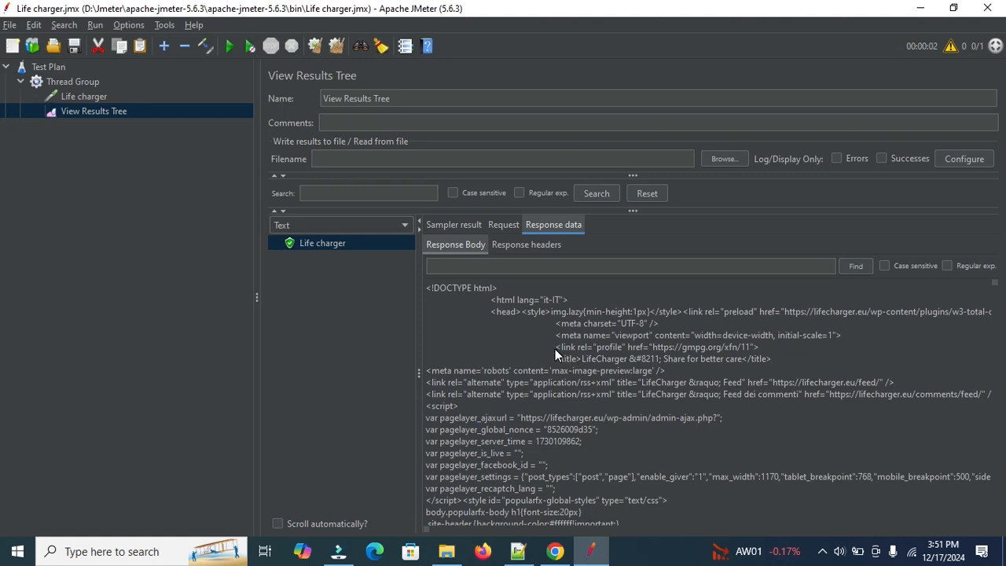
{"action": "left_click", "coordinate": [482, 267]}
{"action": "type", "text": "hre"}
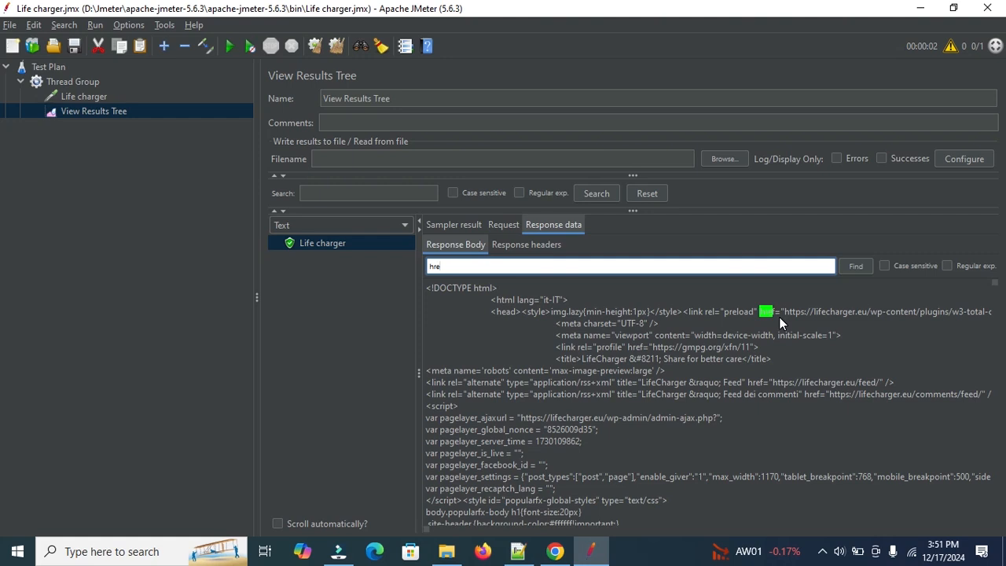
Step: Add a Regular Expression Extractor post-processor to the Thread Group
{"action": "left_click", "coordinate": [75, 79]}
{"action": "right_click", "coordinate": [76, 80]}
{"action": "mouse_move", "coordinate": [184, 93]}
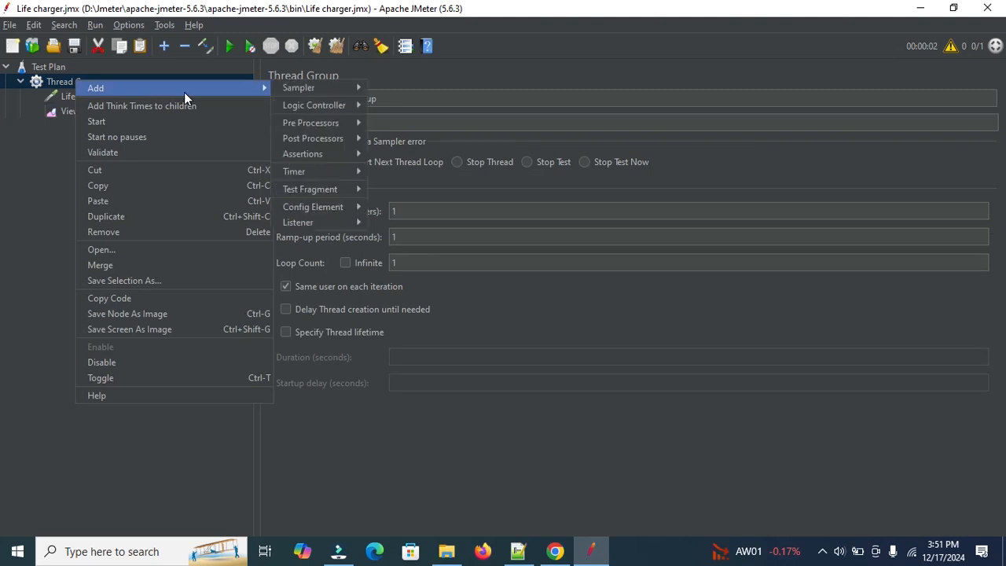
{"action": "mouse_move", "coordinate": [299, 141]}
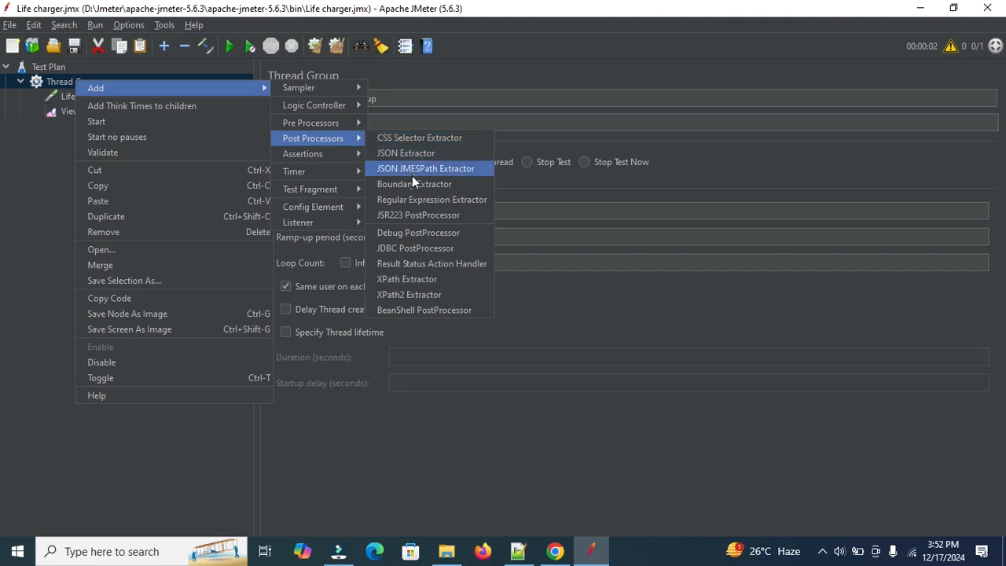
{"action": "left_click", "coordinate": [408, 199]}
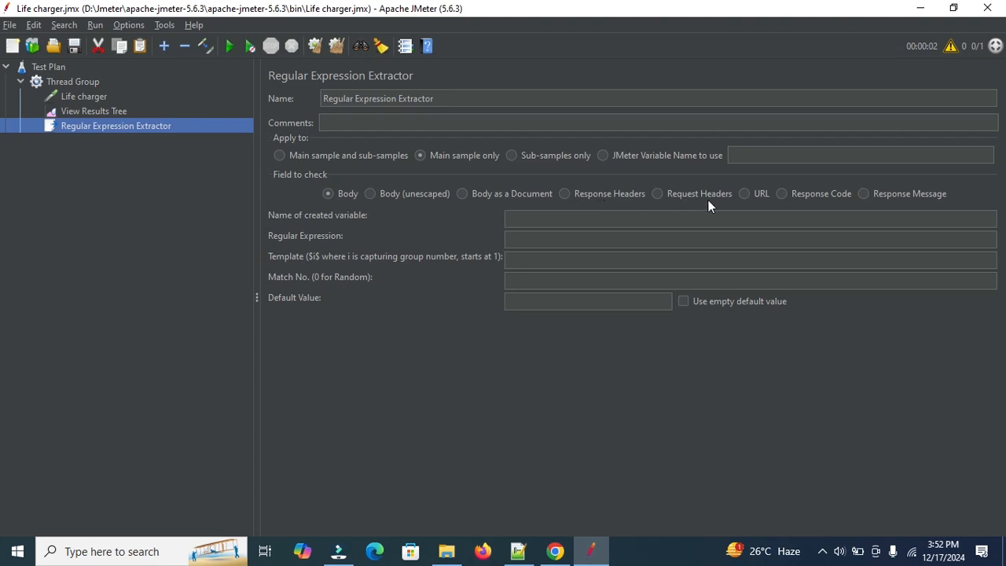
Step: Name the extractor's created variable Reference and set its regular expression to <a href ="(.*?)"
{"action": "left_click", "coordinate": [531, 220]}
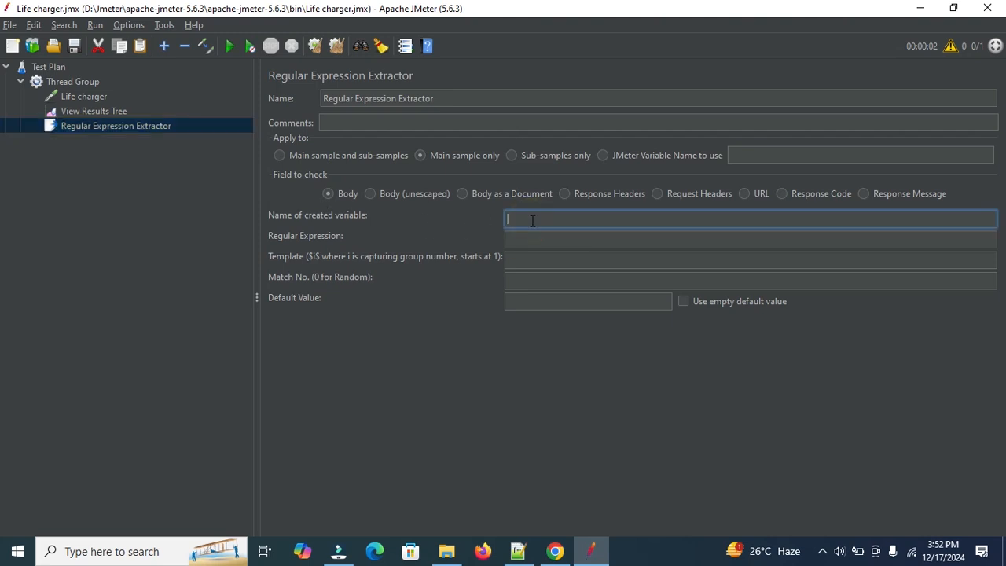
{"action": "type", "text": "Reference"}
{"action": "left_click", "coordinate": [522, 236]}
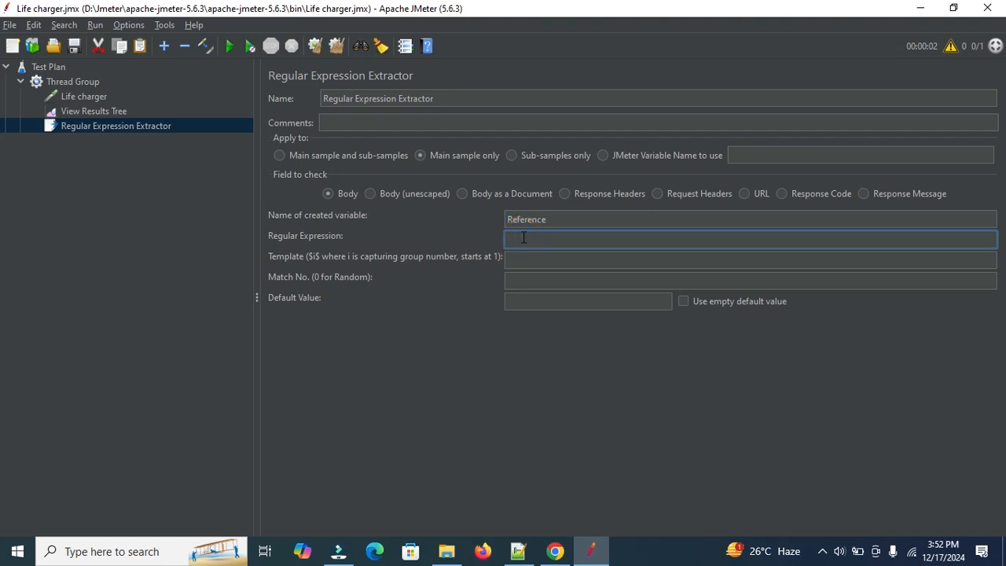
{"action": "type", "text": "<"}
{"action": "type", "text": "a "}
{"action": "type", "text": "hre"}
{"action": "type", "text": "f"}
{"action": "type", "text": " ="}
{"action": "type", "text": "\"()"}
{"action": "type", "text": "."}
{"action": "type", "text": "*?"}
Step: Set the extractor's template to $1$ and its match number to 4
{"action": "left_click", "coordinate": [515, 260]}
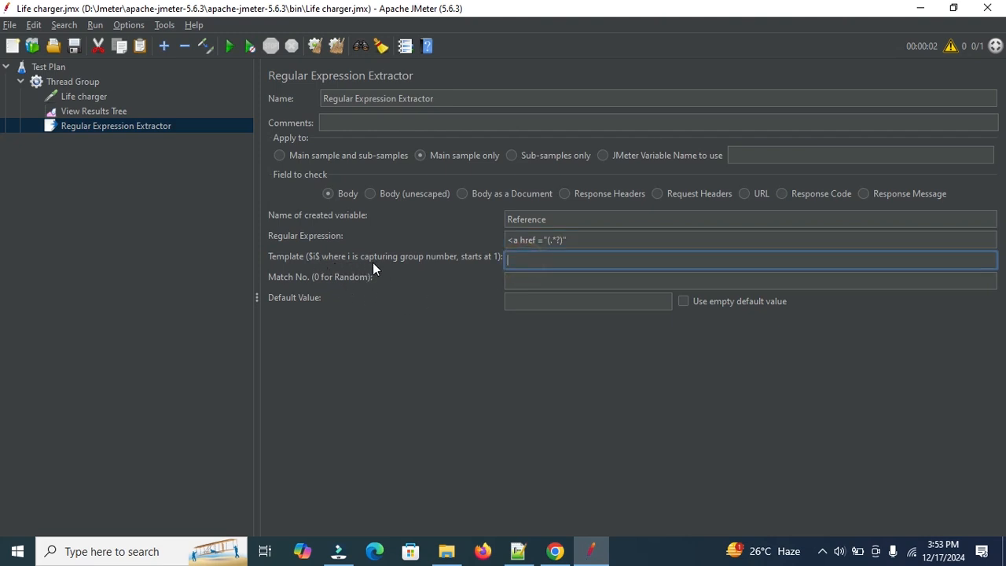
{"action": "left_click", "coordinate": [541, 262]}
{"action": "type", "text": "$1$"}
{"action": "left_click", "coordinate": [539, 277]}
{"action": "type", "text": "4"}
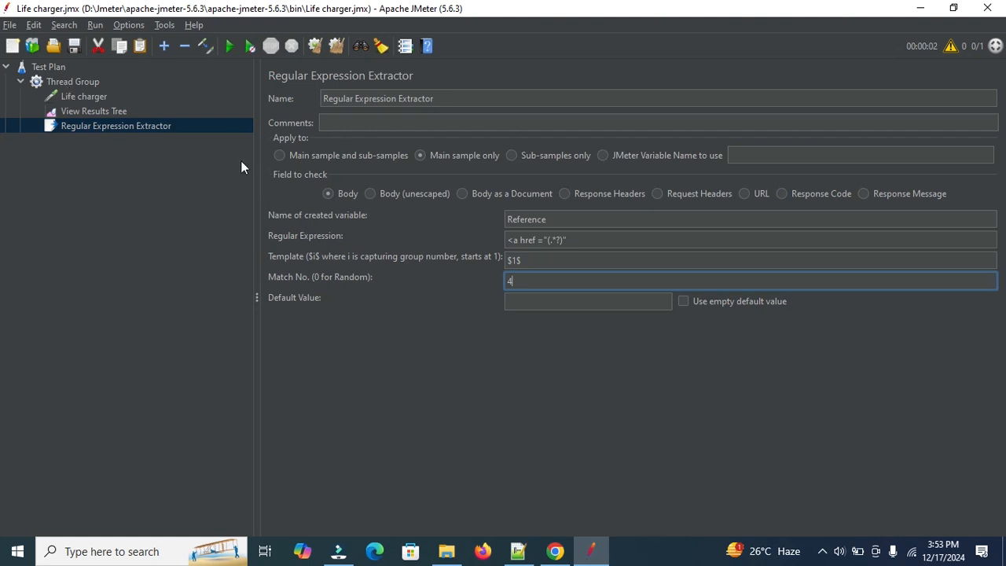
{"action": "right_click", "coordinate": [69, 81]}
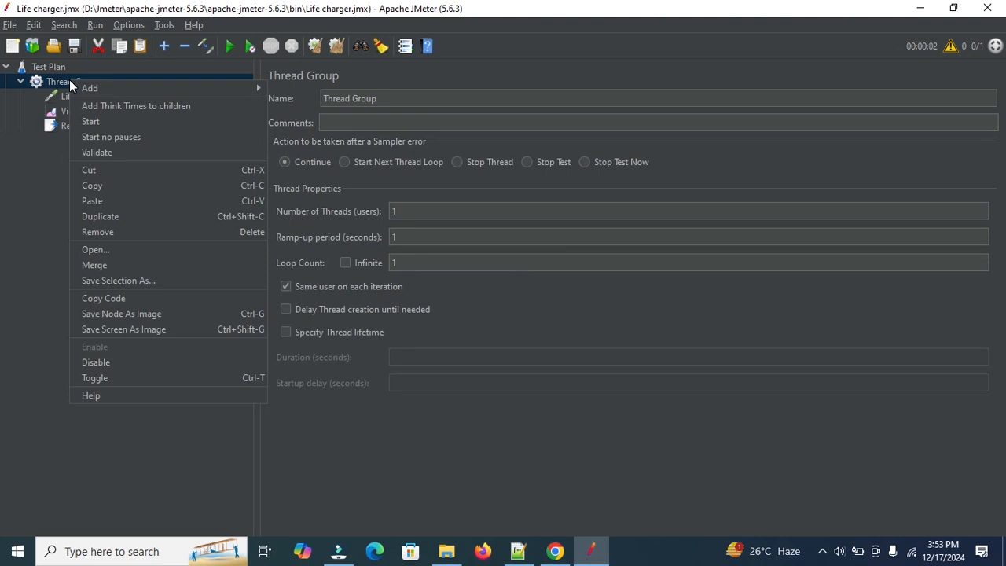
{"action": "mouse_move", "coordinate": [101, 90]}
{"action": "left_click", "coordinate": [21, 185]}
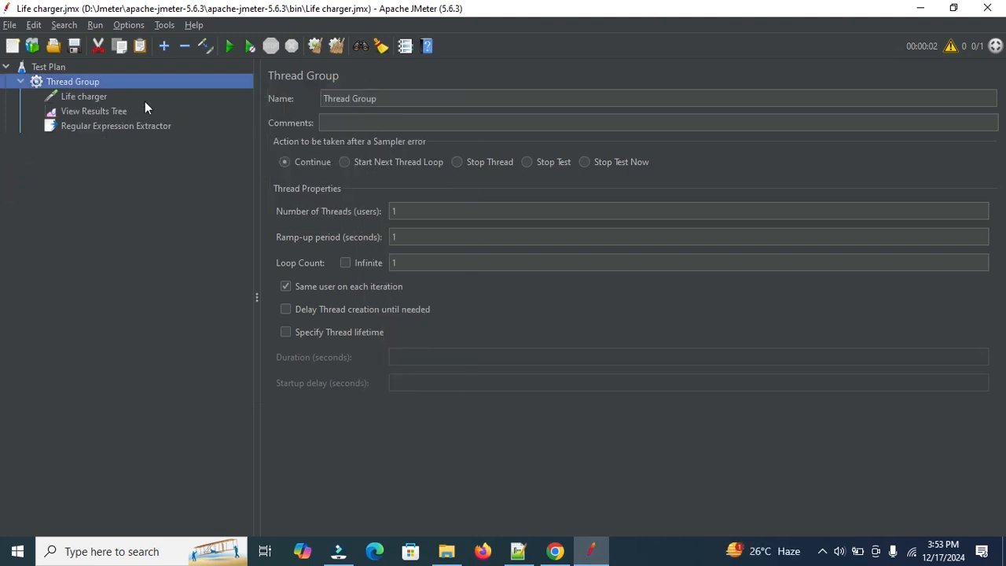
Step: Add an HTTP Request sampler to the Thread Group and name it HTTPS
{"action": "right_click", "coordinate": [87, 85]}
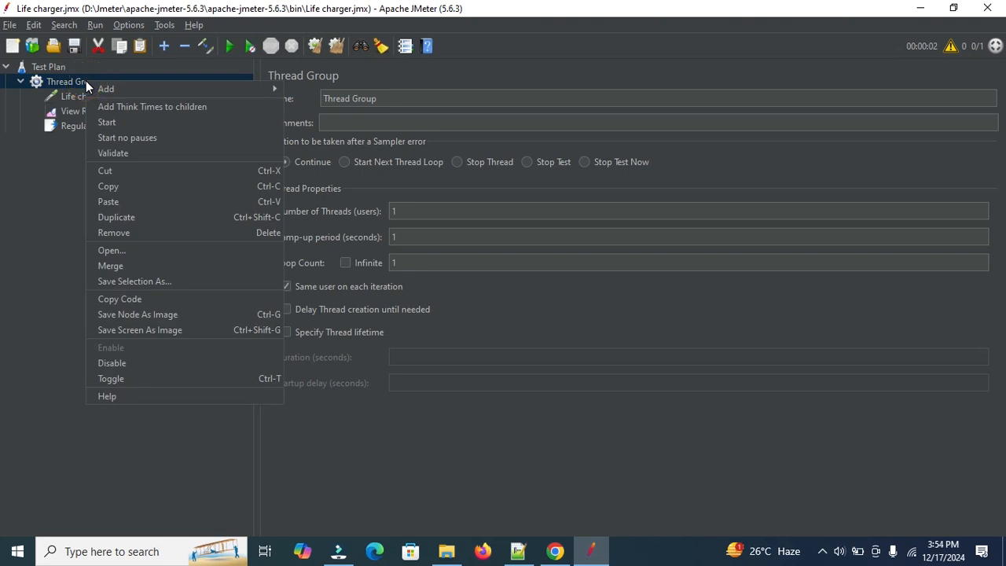
{"action": "mouse_move", "coordinate": [112, 86]}
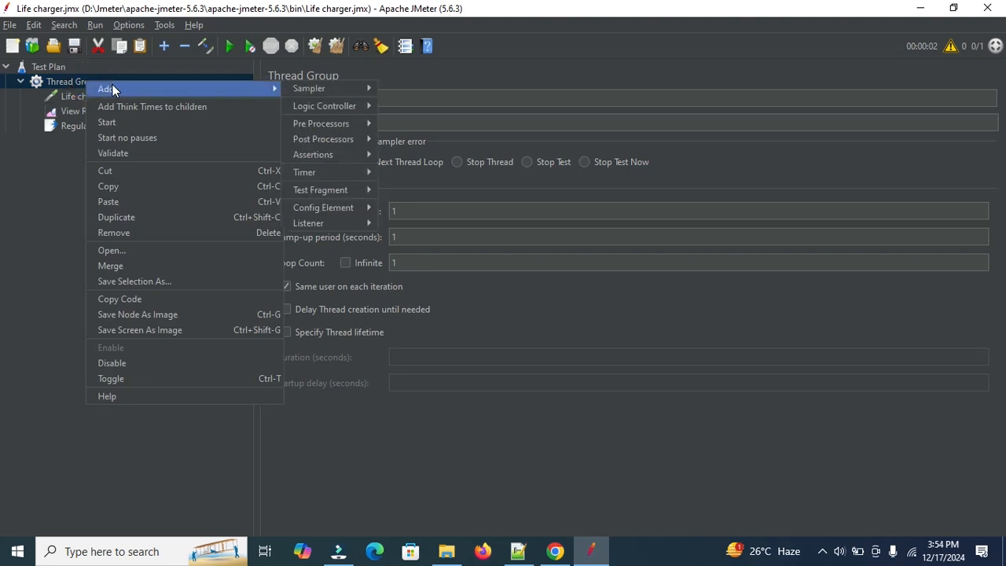
{"action": "mouse_move", "coordinate": [335, 84]}
{"action": "left_click", "coordinate": [396, 99]}
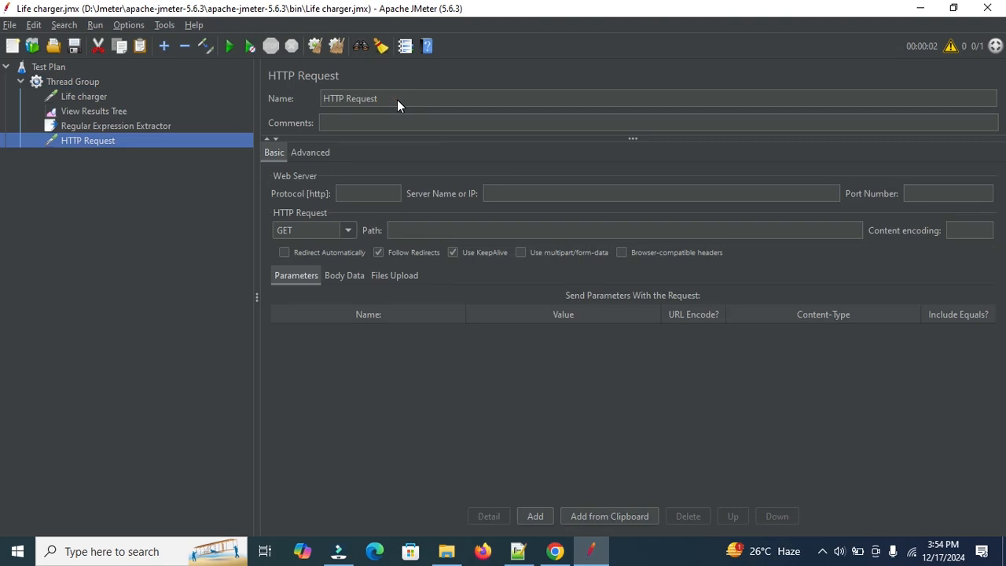
{"action": "left_click_drag", "start_coordinate": [399, 99], "coordinate": [289, 103]}
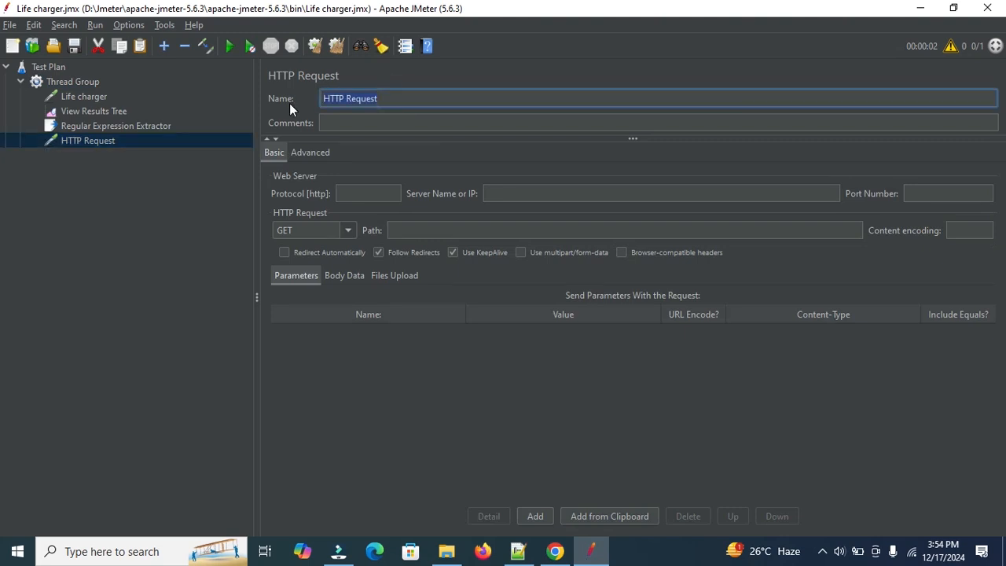
{"action": "type", "text": "HTTPS"}
Step: Set the HTTPS request's path to ${Reference}, matching the extractor's variable name, and clear all previous test results
{"action": "left_click", "coordinate": [87, 125]}
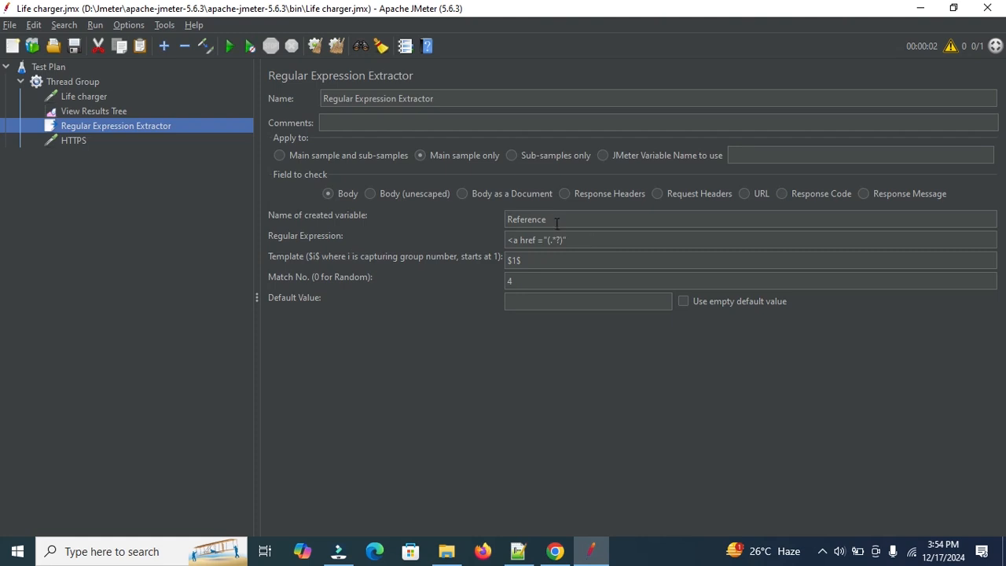
{"action": "left_click", "coordinate": [74, 139]}
{"action": "left_click", "coordinate": [420, 232]}
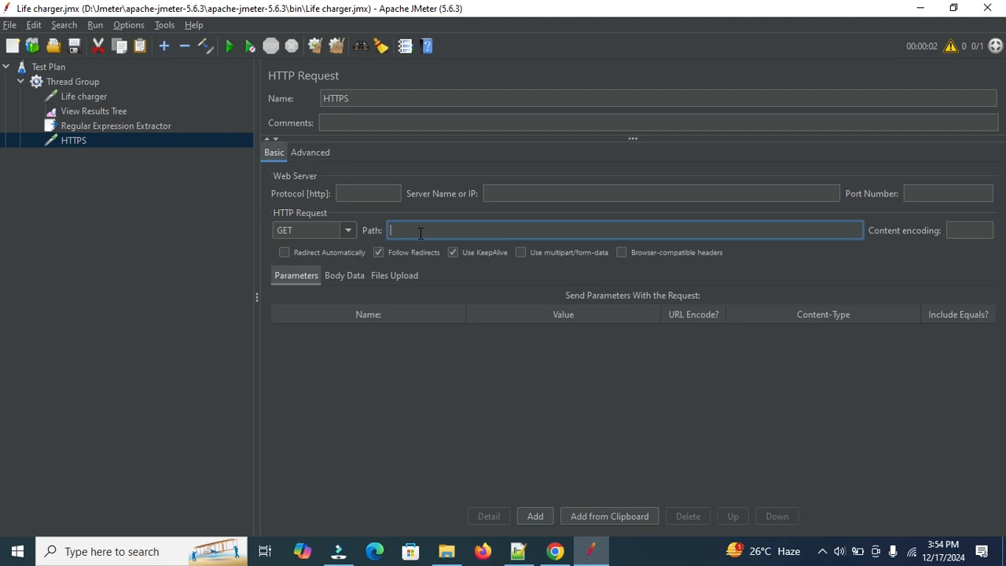
{"action": "type", "text": "${"}
{"action": "type", "text": "rEFEREN"}
{"action": "key", "text": "BackSpace"}
{"action": "key", "text": "BackSpace"}
{"action": "key", "text": "BackSpace"}
{"action": "key", "text": "BackSpace"}
{"action": "key", "text": "BackSpace"}
{"action": "key", "text": "BackSpace"}
{"action": "key", "text": "BackSpace"}
{"action": "type", "text": "Reference}"}
{"action": "left_click", "coordinate": [337, 46]}
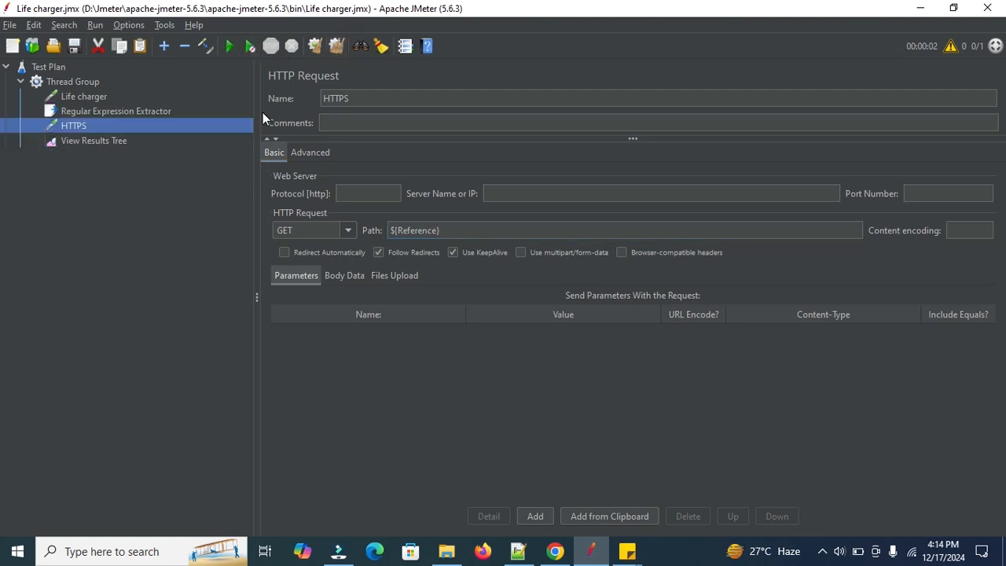
Step: Remove the spaces around the equals sign in the extractor's regular expression, making it <a href="(.*?)">
{"action": "left_click", "coordinate": [72, 97]}
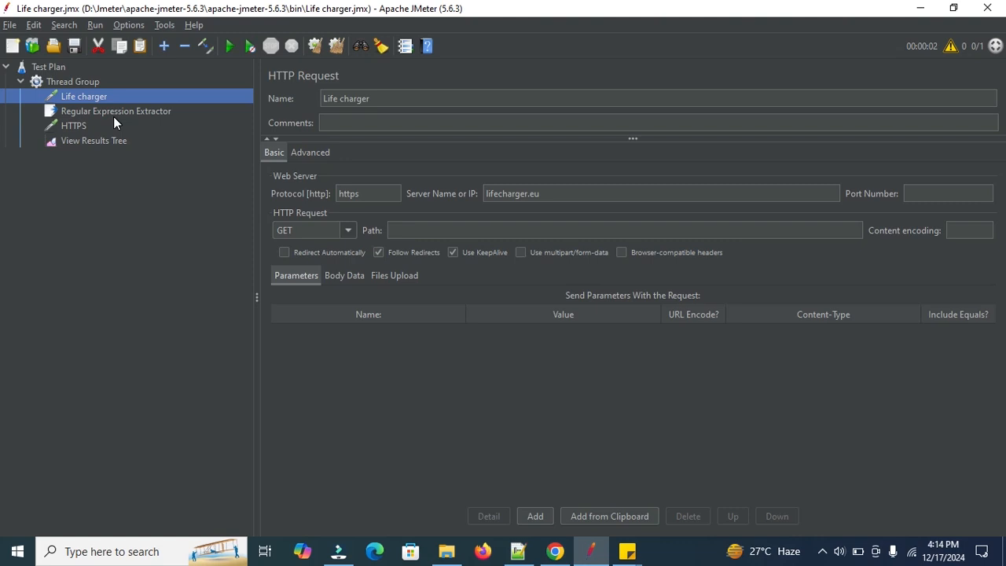
{"action": "left_click", "coordinate": [67, 126]}
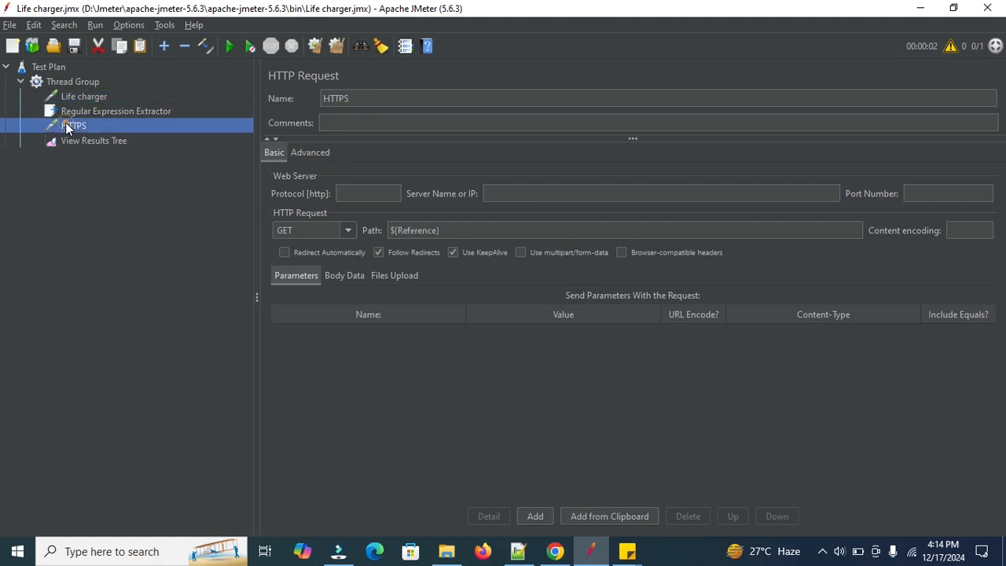
{"action": "left_click", "coordinate": [115, 112]}
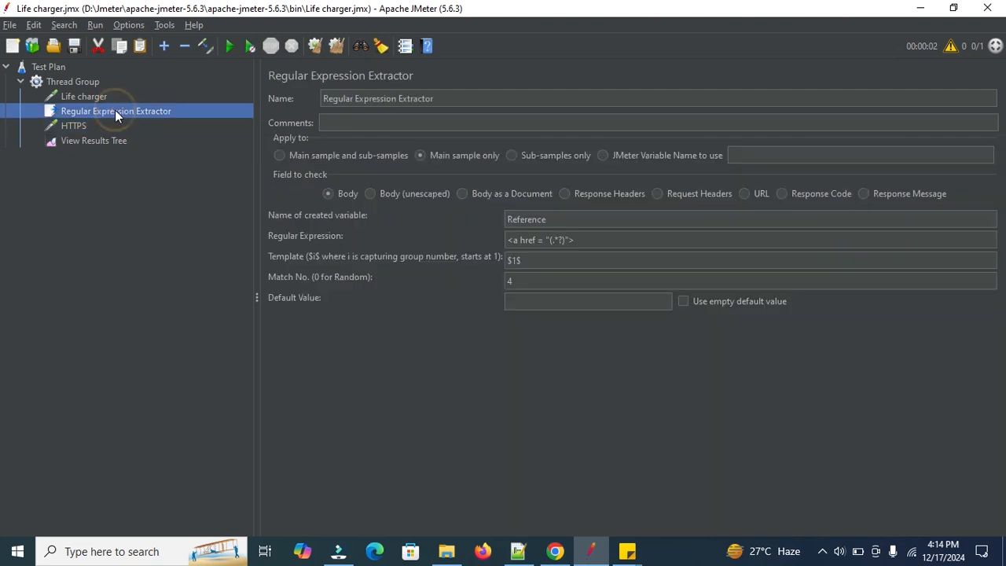
{"action": "left_click", "coordinate": [545, 240]}
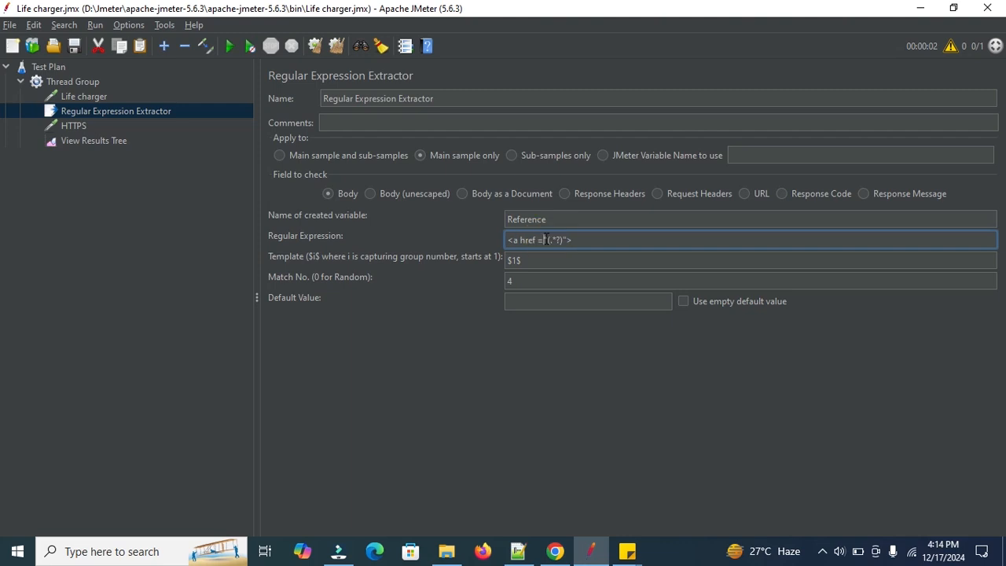
{"action": "key", "text": "BackSpace"}
Step: Run the test and inspect the request bodies of the Life charger and HTTPS samples in the results tree
{"action": "left_click", "coordinate": [230, 48]}
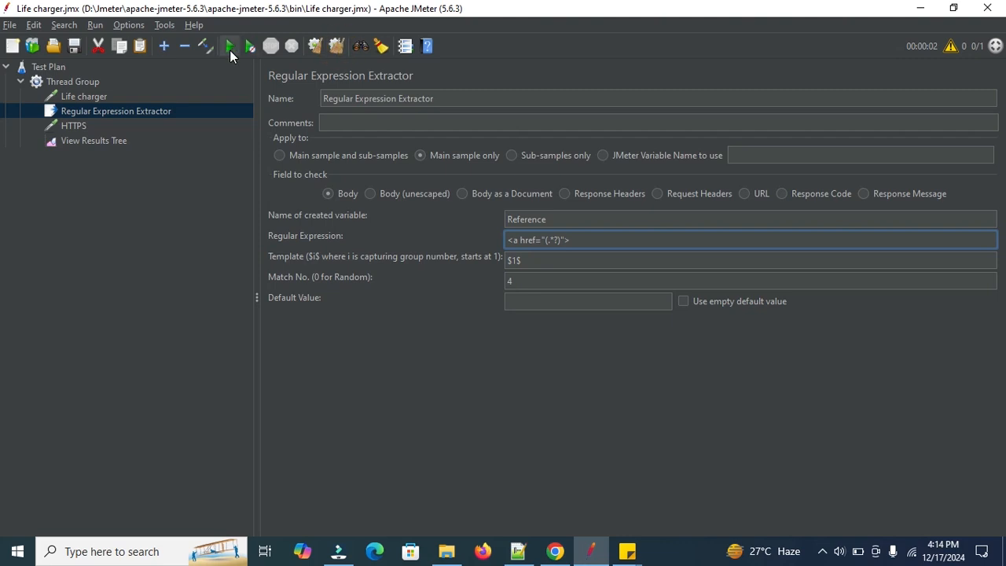
{"action": "left_click", "coordinate": [88, 129]}
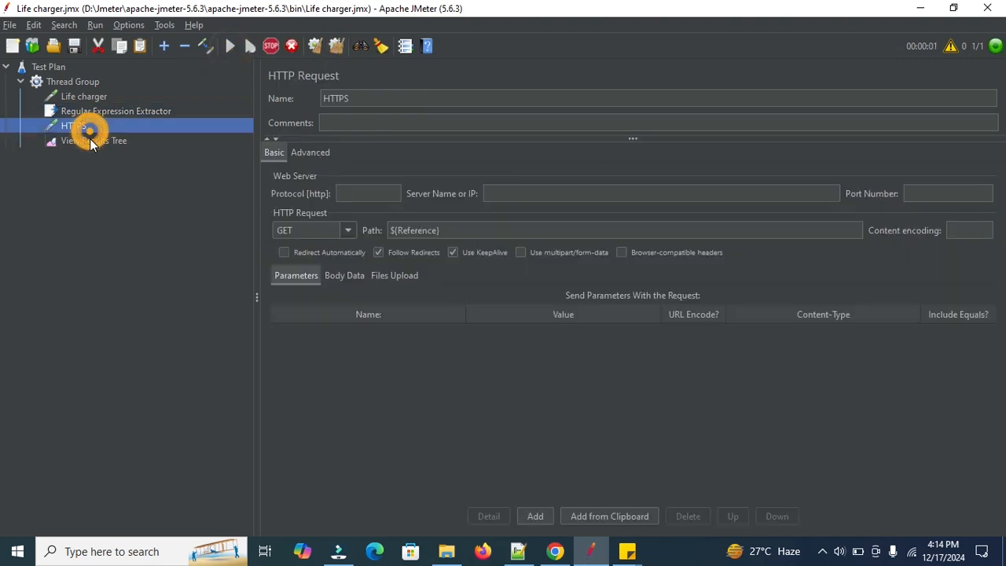
{"action": "left_click", "coordinate": [91, 141]}
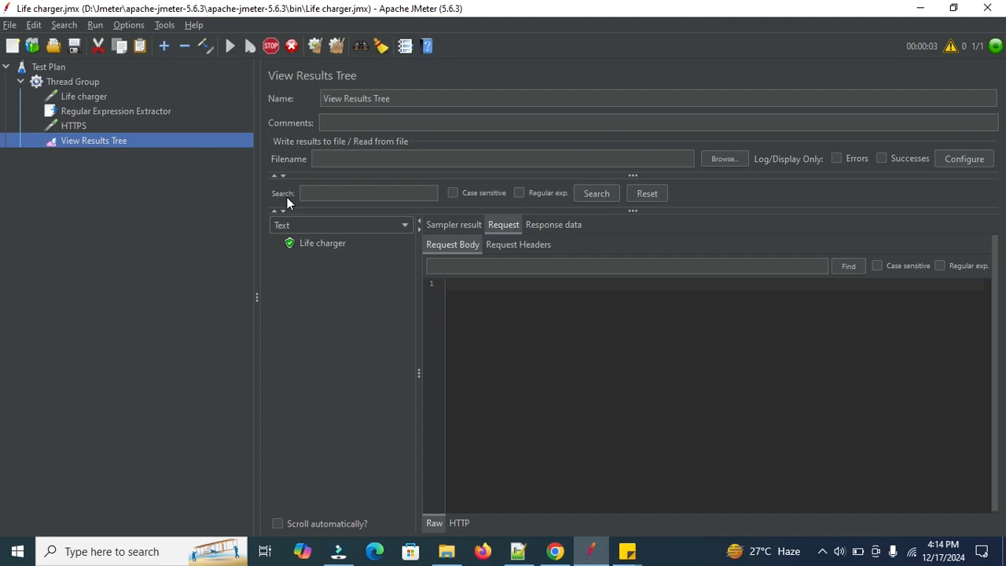
{"action": "left_click", "coordinate": [312, 244]}
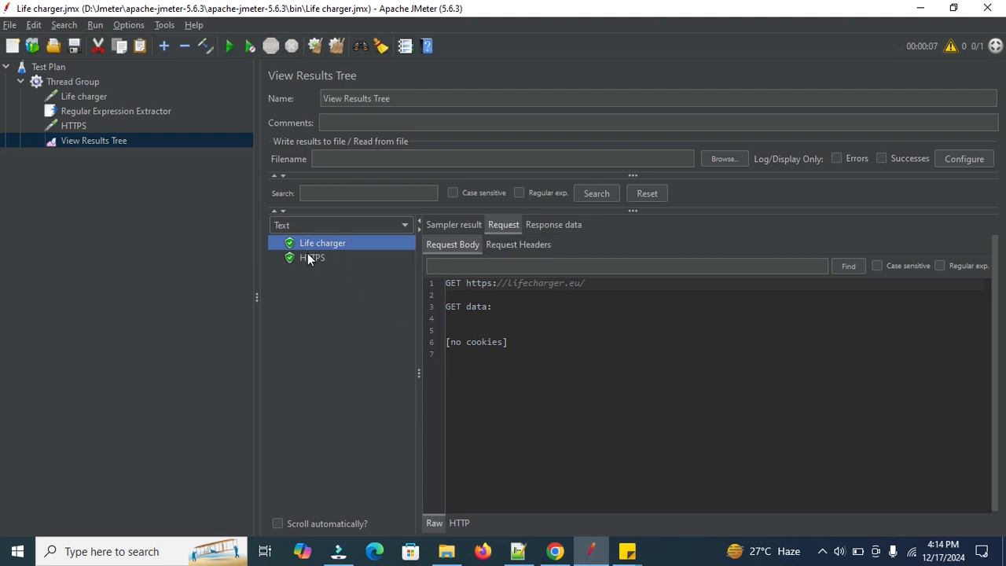
{"action": "left_click", "coordinate": [308, 258]}
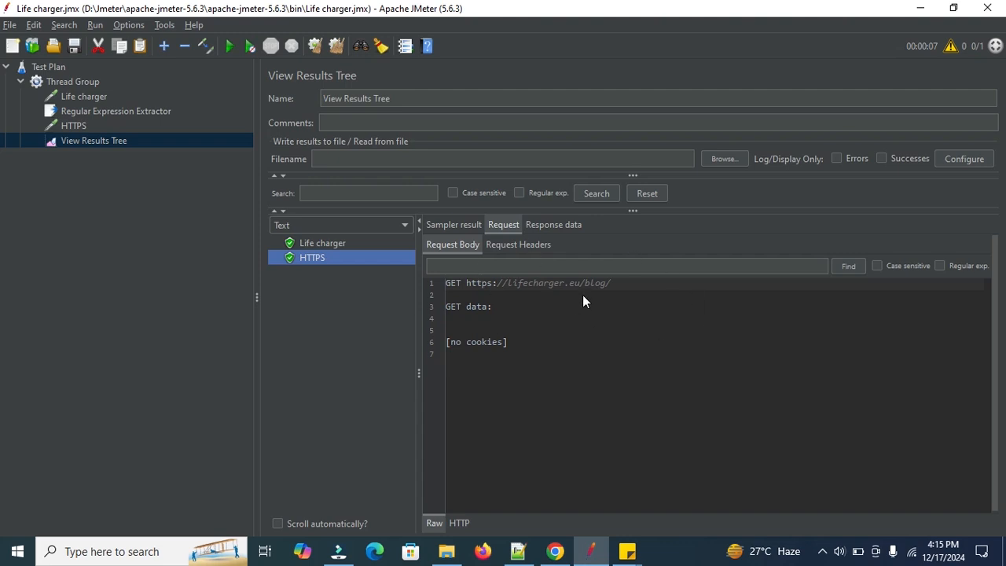
Step: Open the Regular Expression Extractor's settings
{"action": "left_click", "coordinate": [97, 112]}
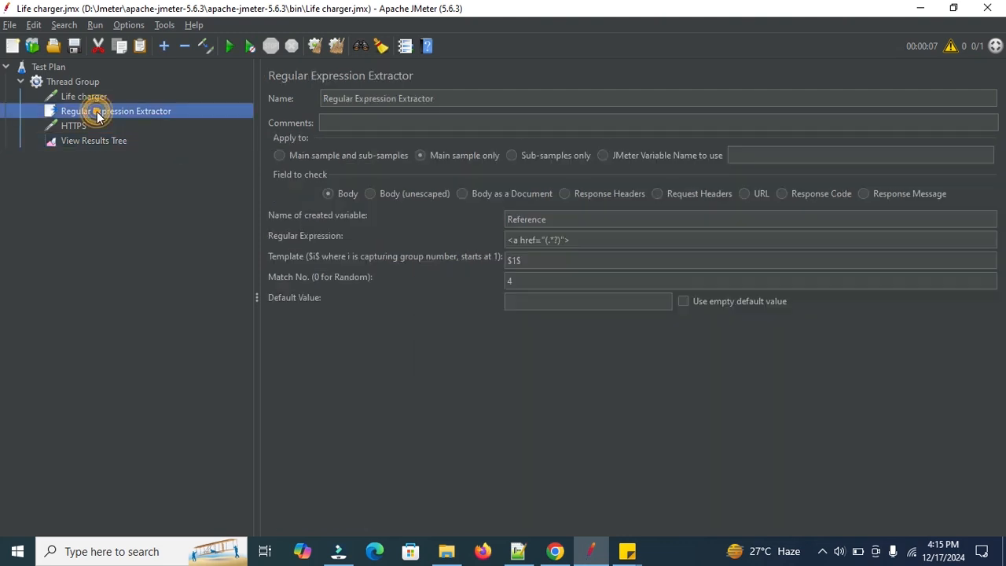